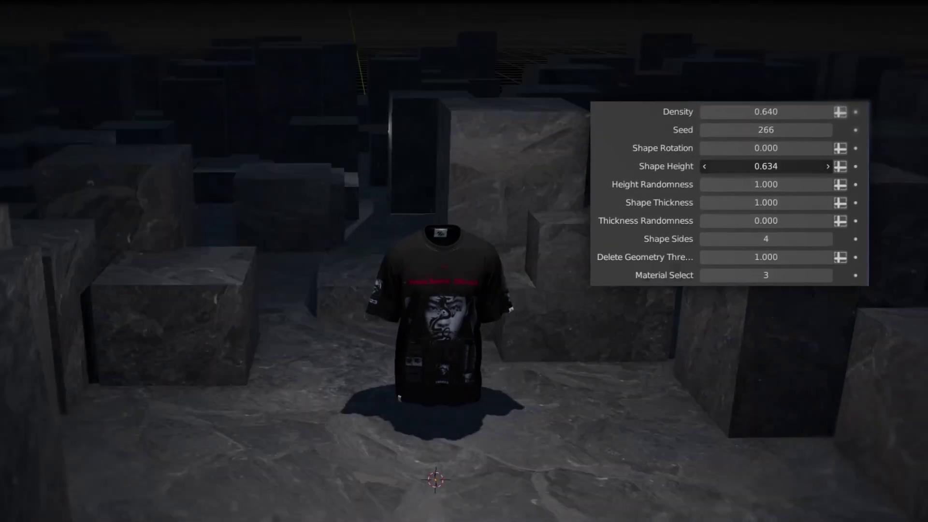
- Step the Material Select value of the block environment upward to try other surface materials
click(834, 276)
click(835, 275)
click(838, 276)
click(838, 276)
click(838, 276)
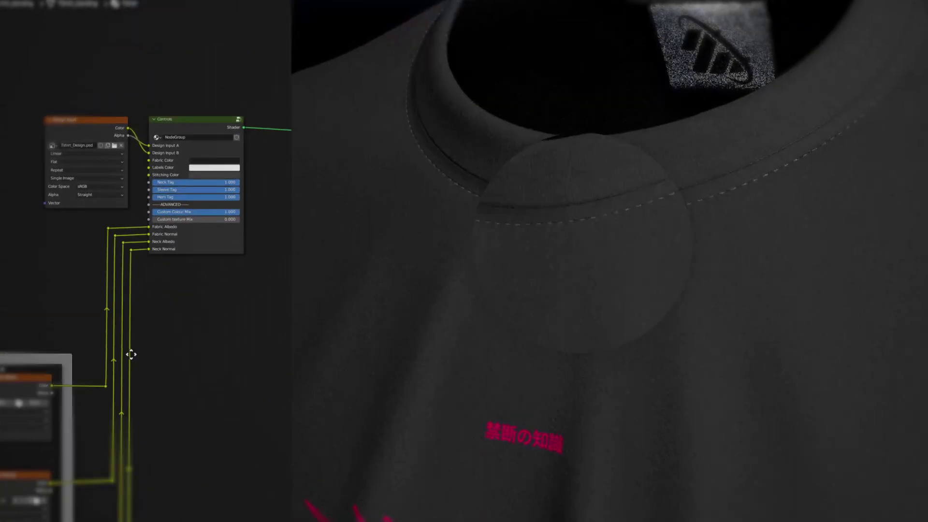
- Raise the Custom Texture Mix on the T-shirt's Controls node
drag(176, 233, 218, 232)
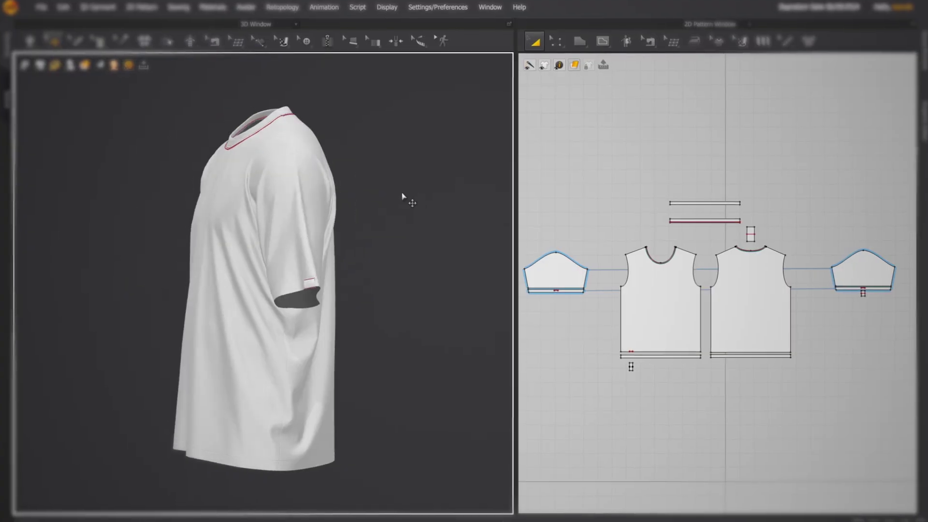
right_drag(404, 196, 456, 198)
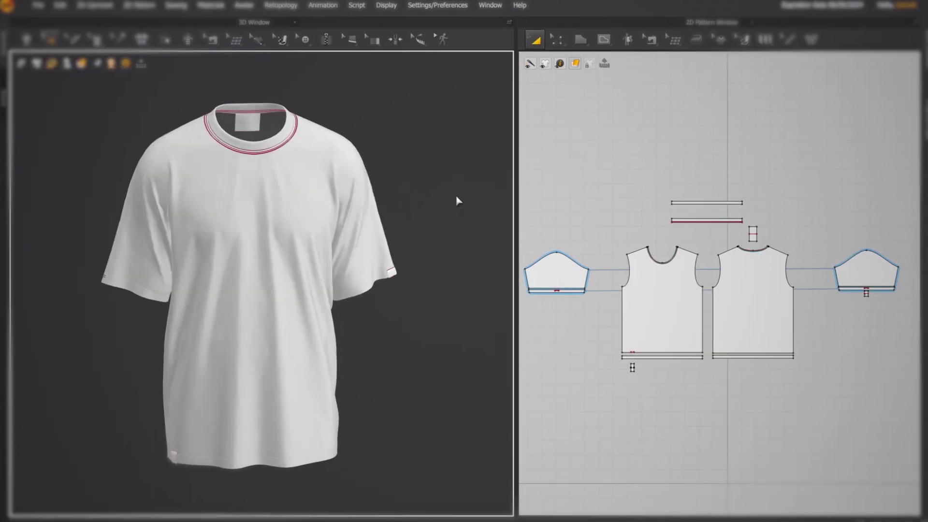
click(319, 208)
click(123, 232)
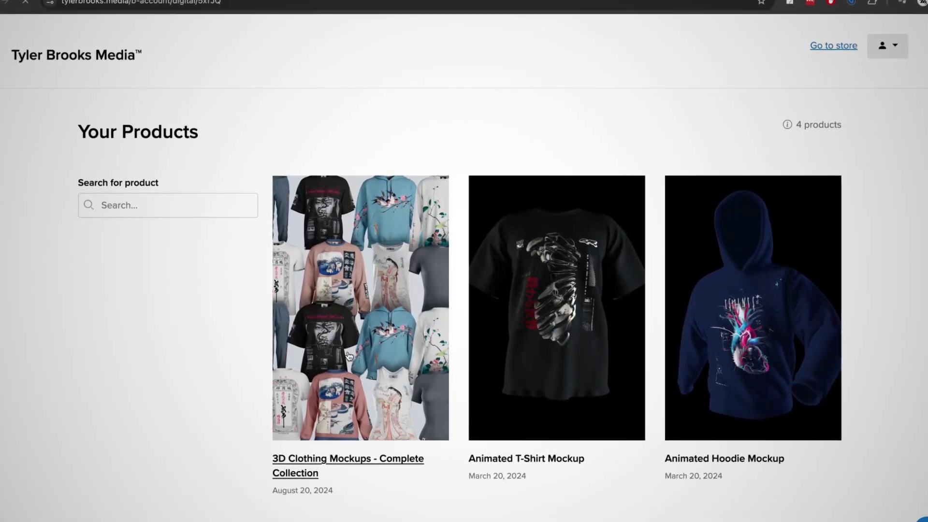
- Open the 3D Clothing Mockups - Complete Collection product and browse its downloadable mockup files
scroll(601, 115, down, 5)
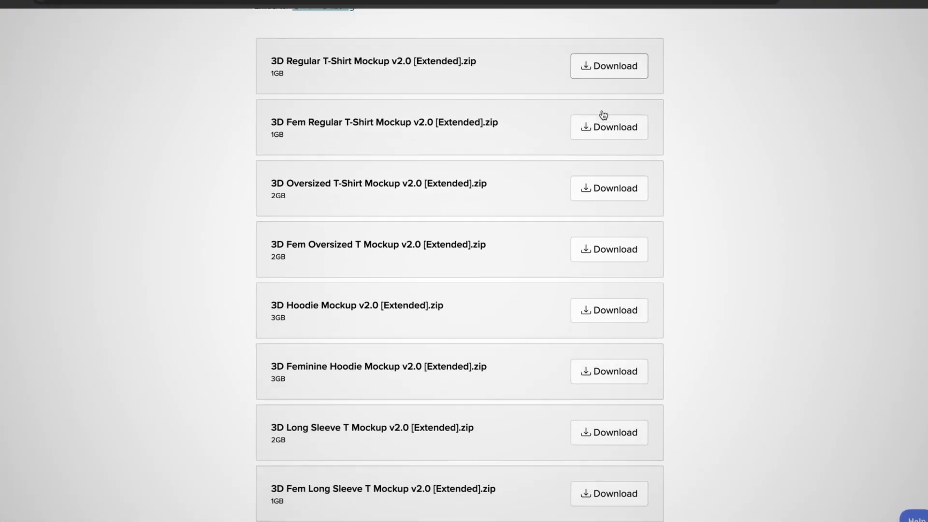
scroll(604, 110, down, 3)
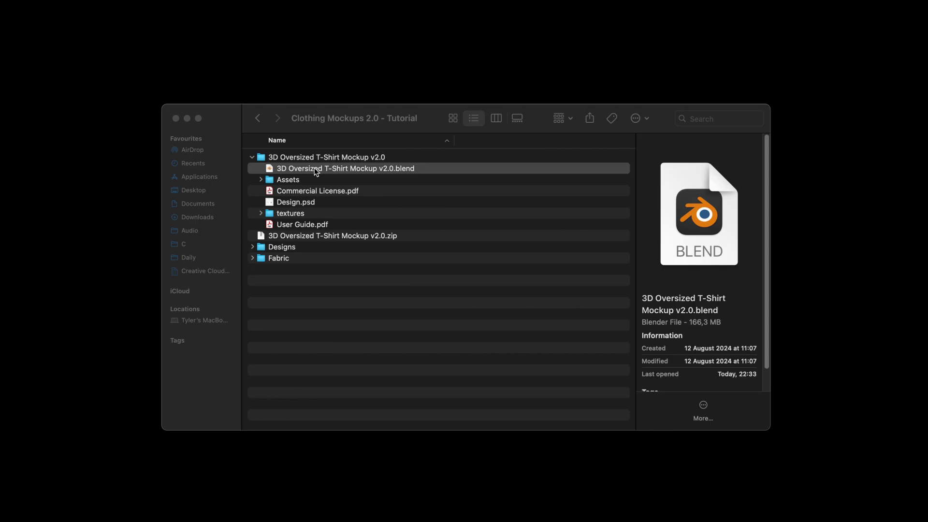
- Open 3D Oversized T-Shirt Mockup v2.0.blend in Blender and Design.psd in Photoshop from the mockup folder
double_click(314, 168)
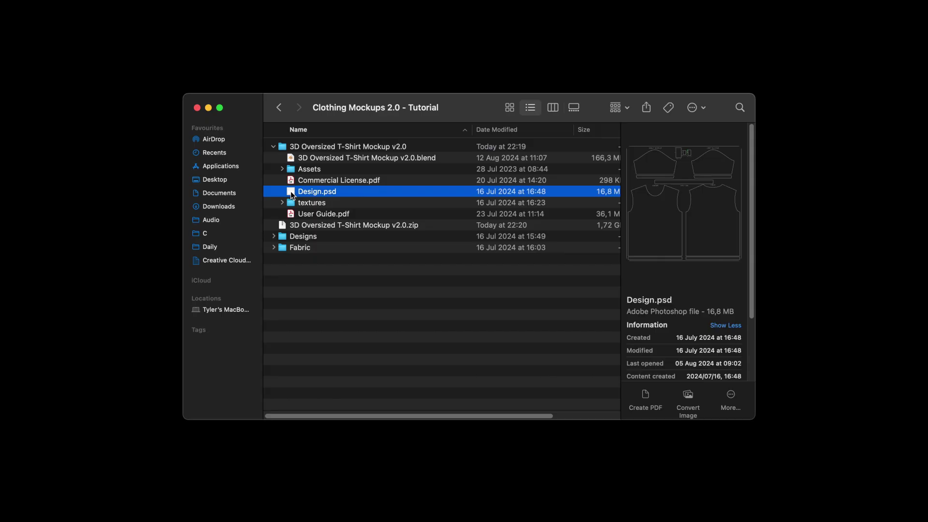
double_click(291, 190)
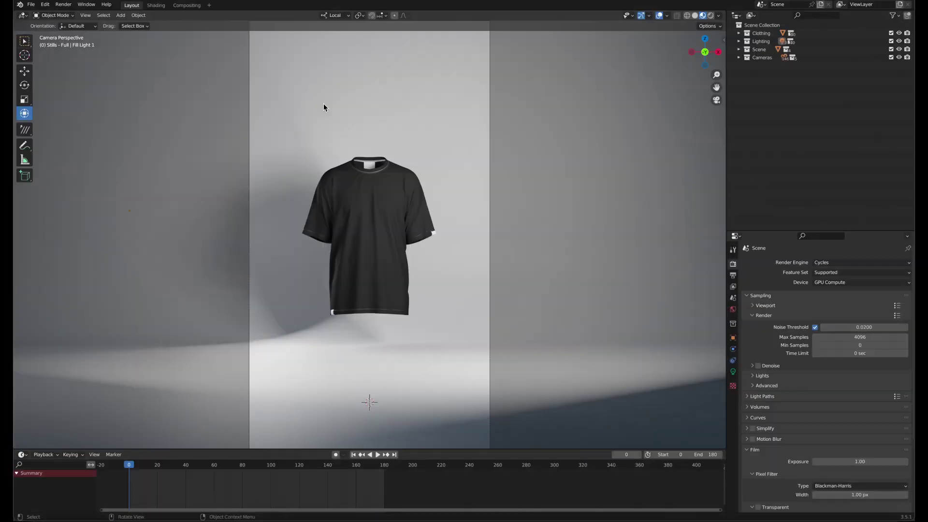
- In the Shading workspace, select the T-shirt and load Design.psd into its Design Input image node
click(156, 6)
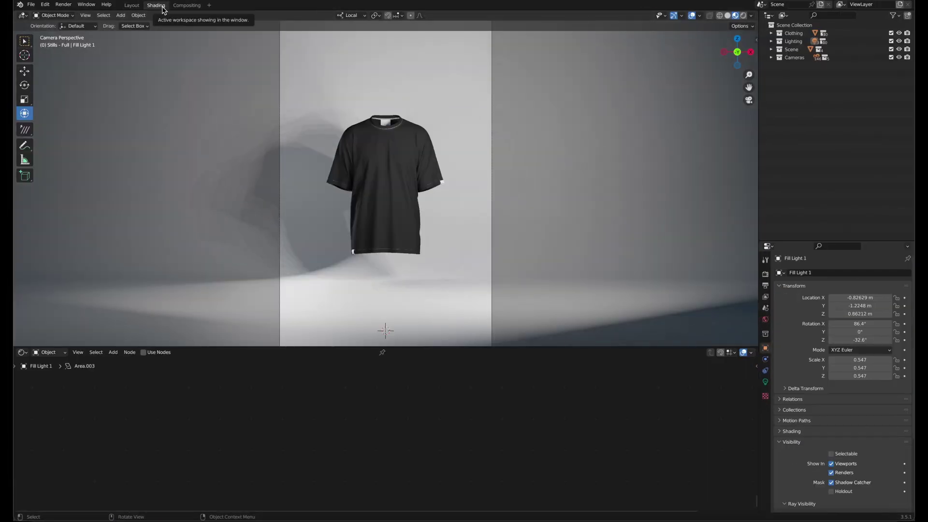
click(379, 165)
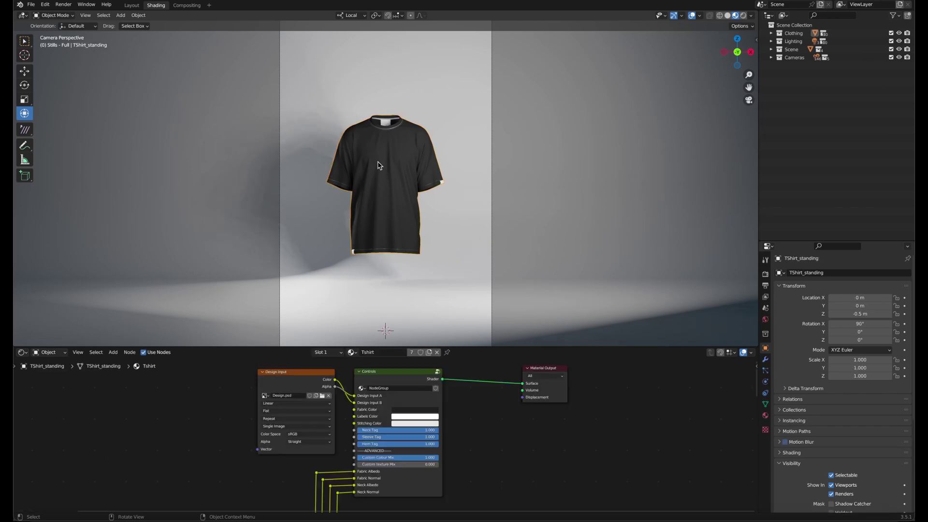
click(78, 352)
click(323, 396)
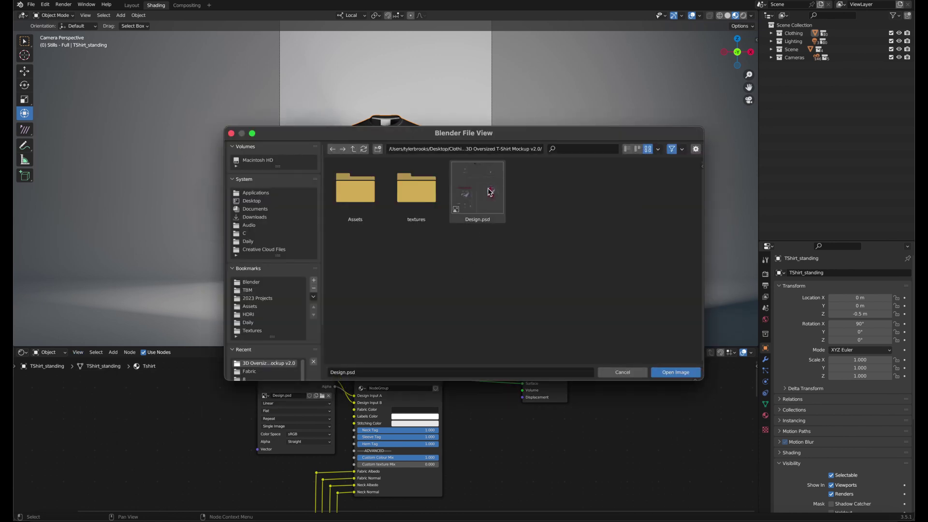
double_click(488, 190)
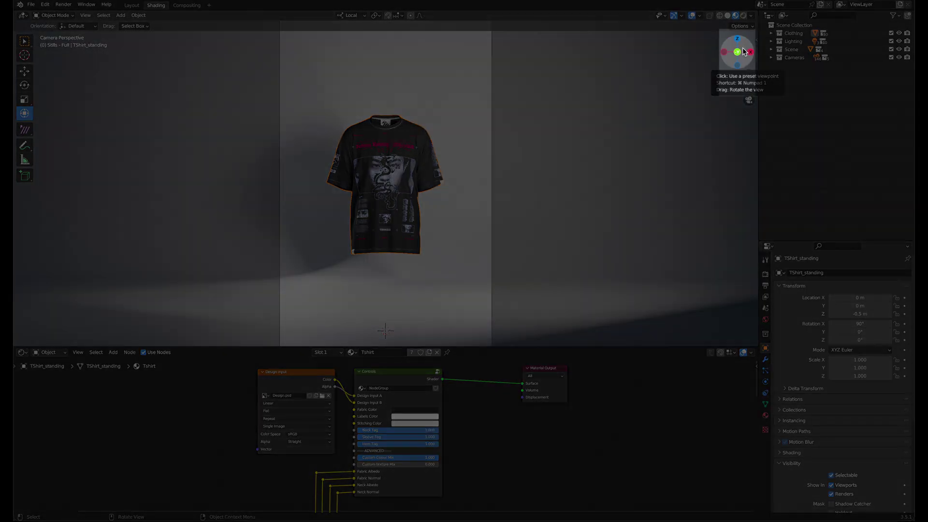
- Exclude the Scene collection so the T-shirt can be viewed from any angle without the backdrop
drag(744, 51, 512, 56)
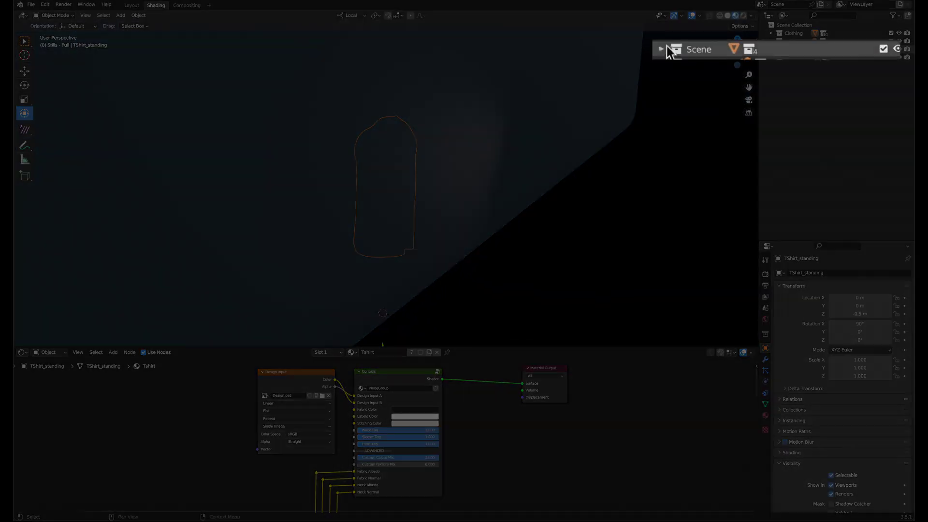
click(891, 49)
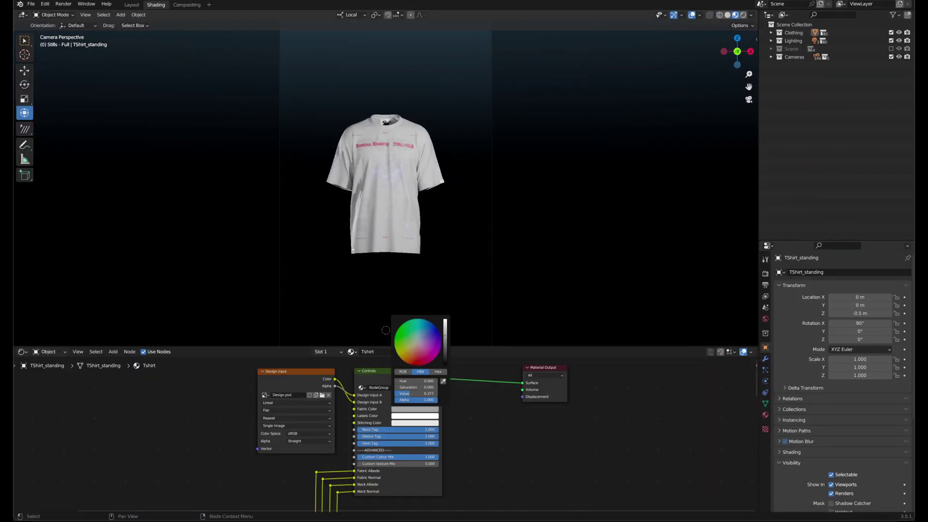
- Load a texture from the Fabric folder into the Custom Fabric Normal node and raise the Custom Texture Mix
scroll(385, 330, down, 5)
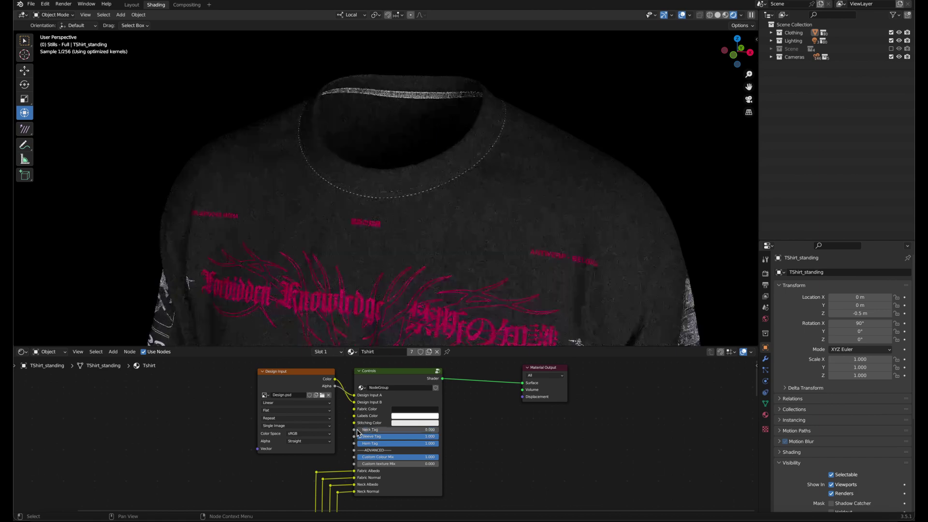
scroll(371, 390, down, 10)
click(356, 423)
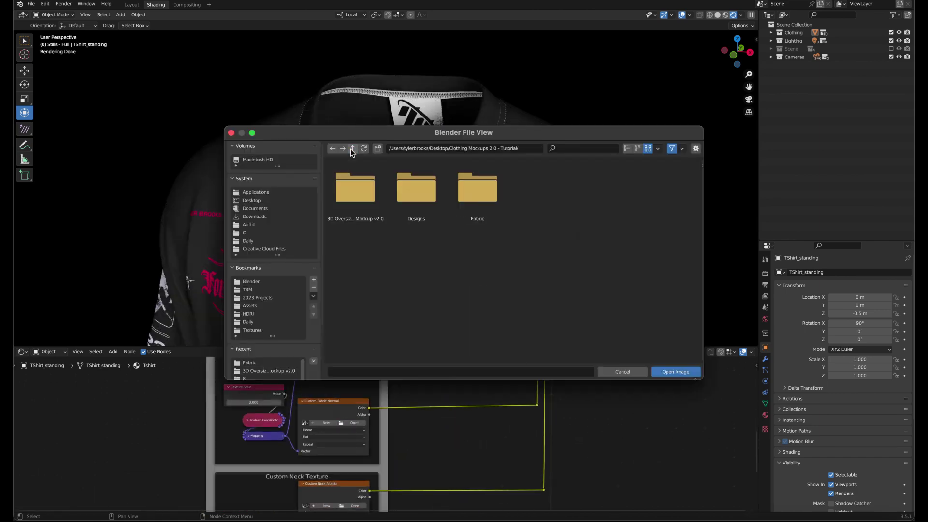
double_click(462, 192)
scroll(532, 398, up, 6)
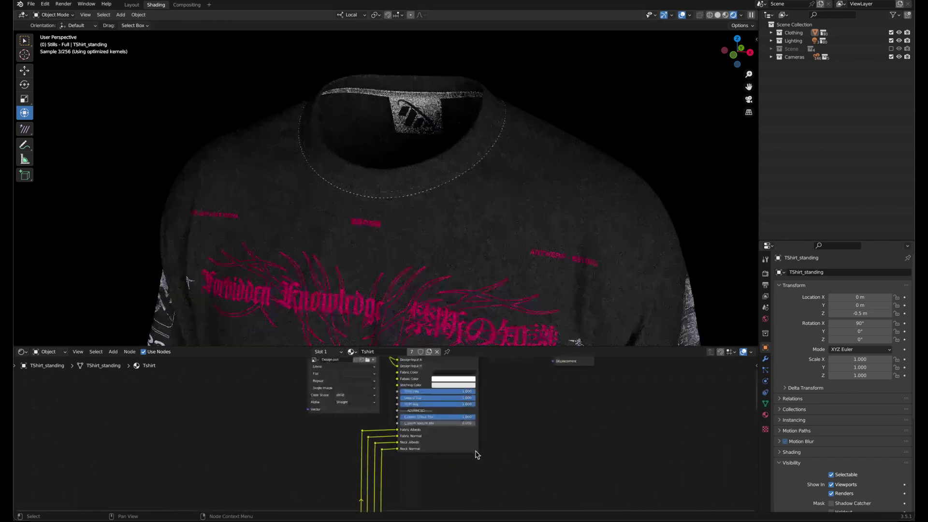
drag(440, 421, 522, 419)
scroll(719, 94, up, 6)
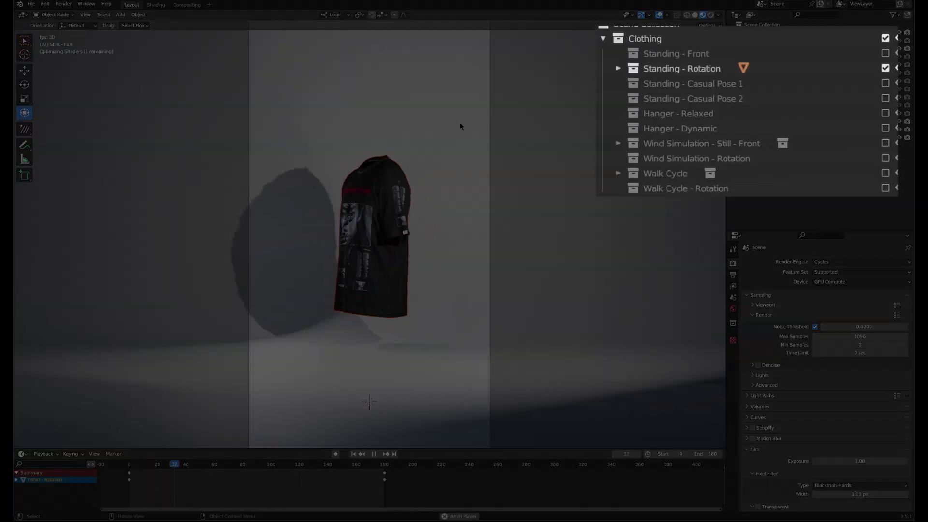
- Preview the Standing - Casual Pose 1, Casual Pose 2, Hanger - Relaxed and Wind Simulation - Still - Front clothing collections in turn
ctrl+click(885, 83)
ctrl+click(885, 98)
ctrl+click(885, 113)
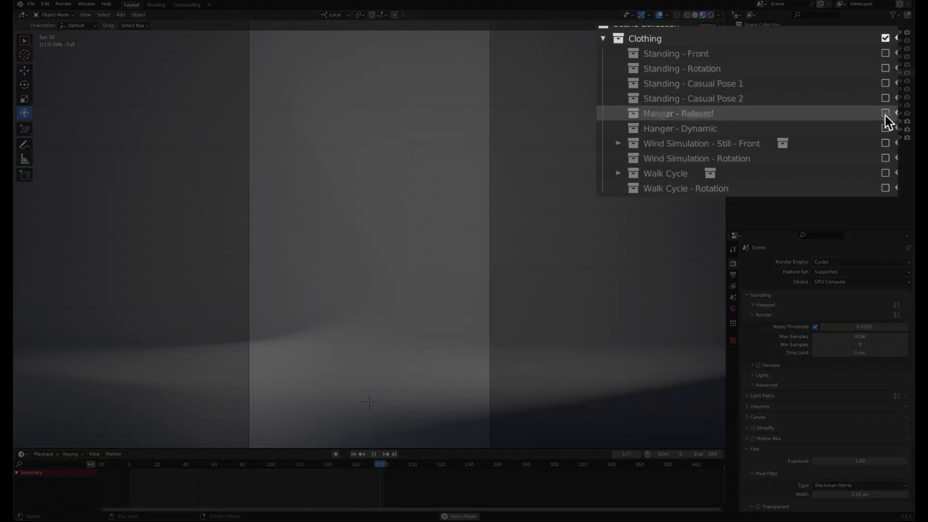
ctrl+click(884, 143)
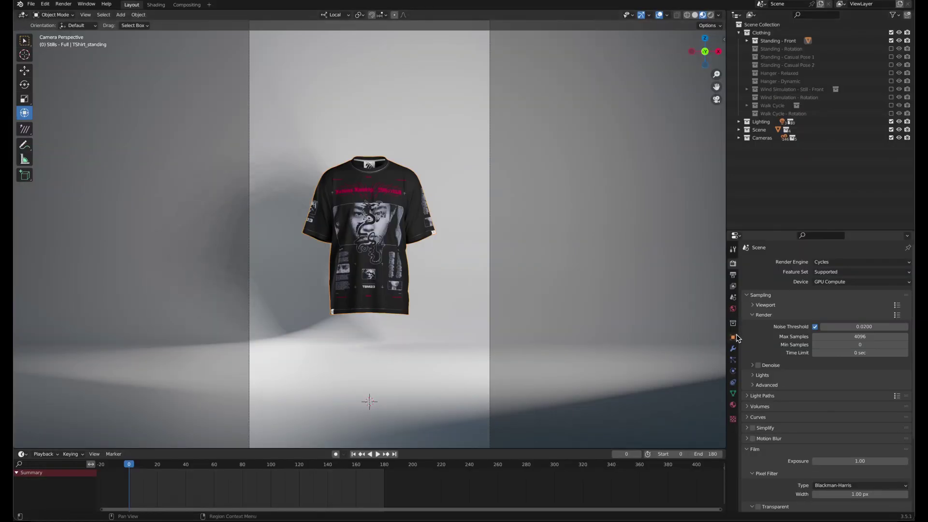
- Show the object transform properties and select the TShirt - Rotation garment
click(733, 337)
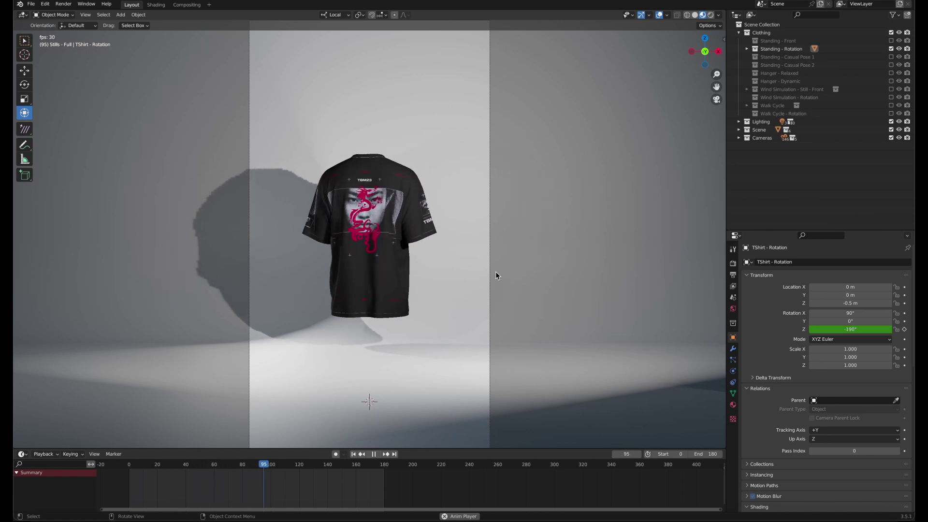
click(380, 228)
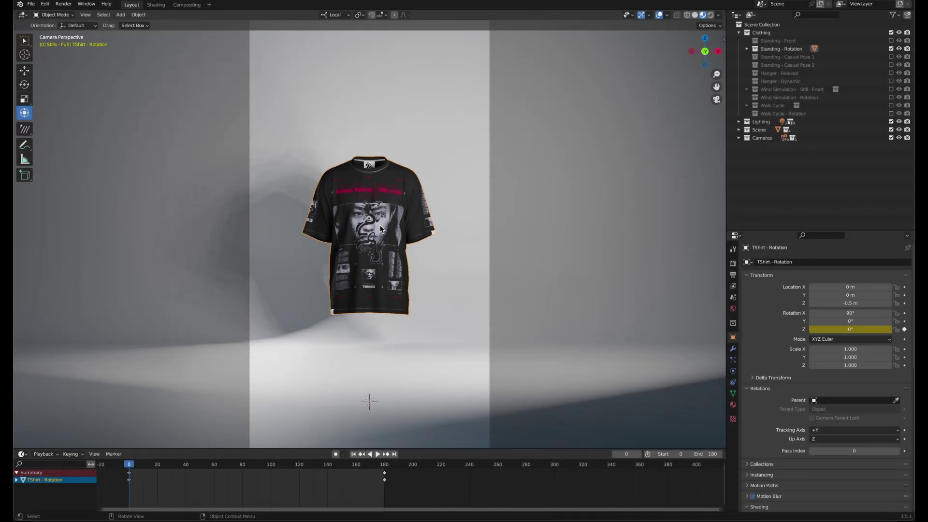
- Move the end rotation keyframe to about frame 47 and play the faster spin
drag(384, 476, 380, 475)
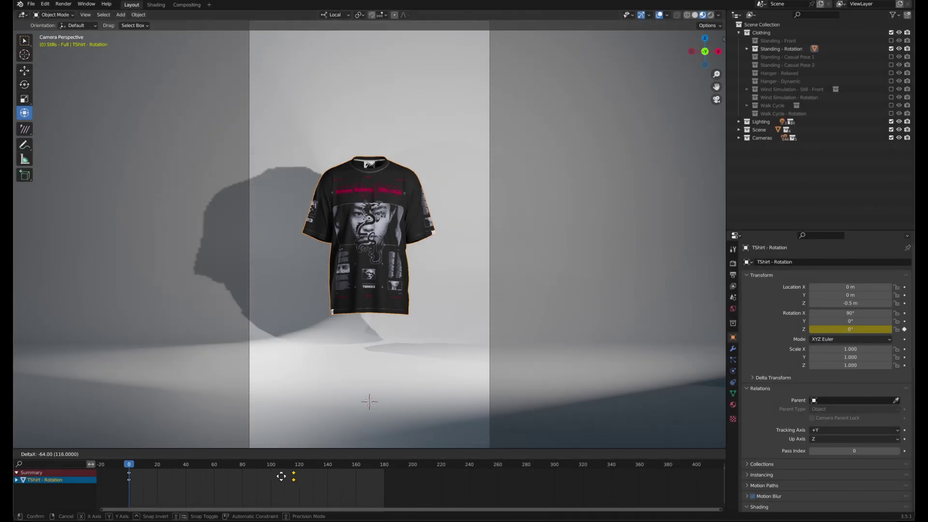
key(space)
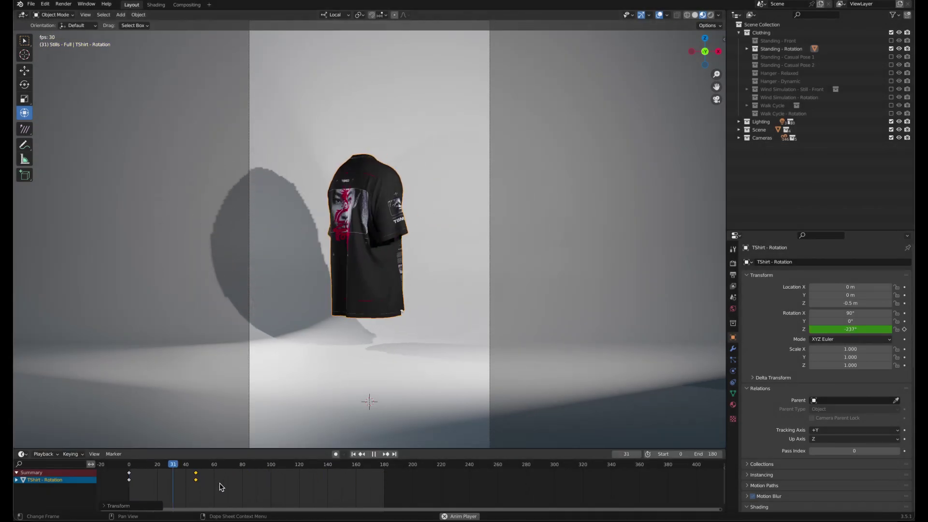
key(space)
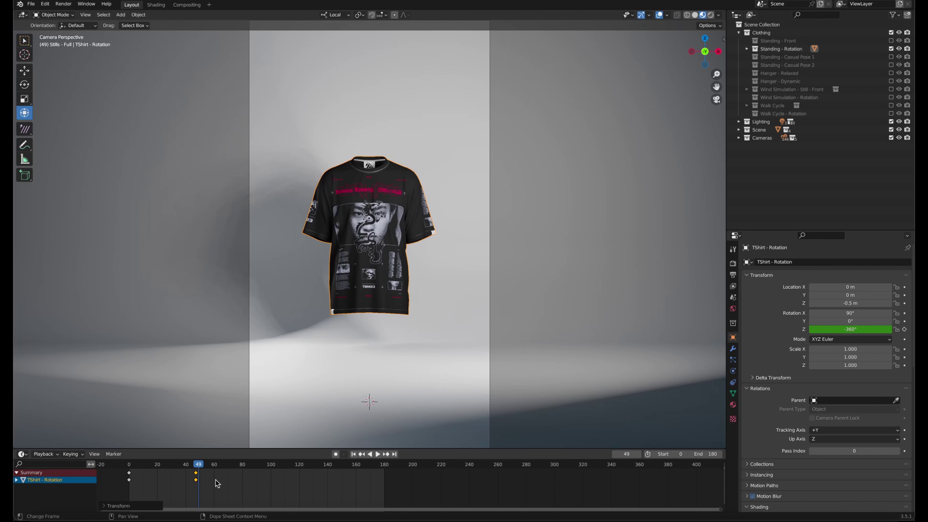
- Move the end rotation keyframe to frame 120 and play the spin
drag(196, 476, 299, 477)
key(space)
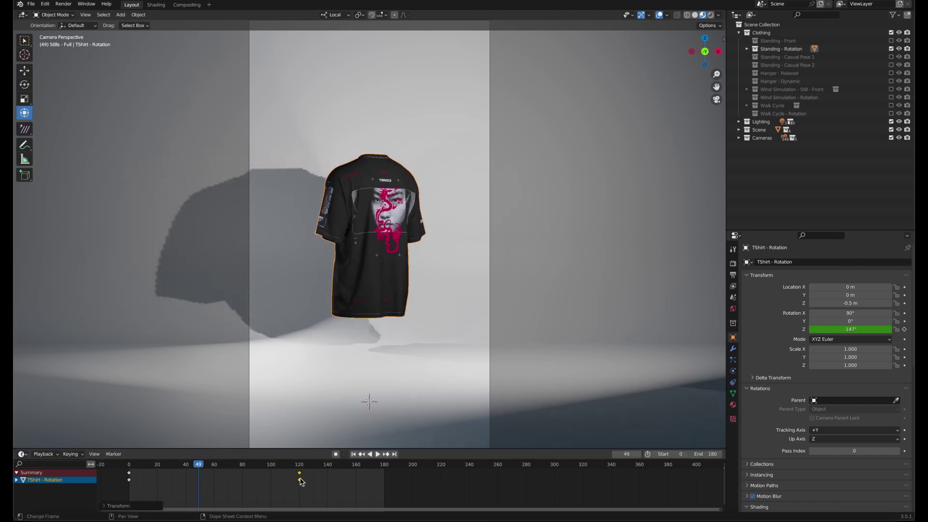
key(space)
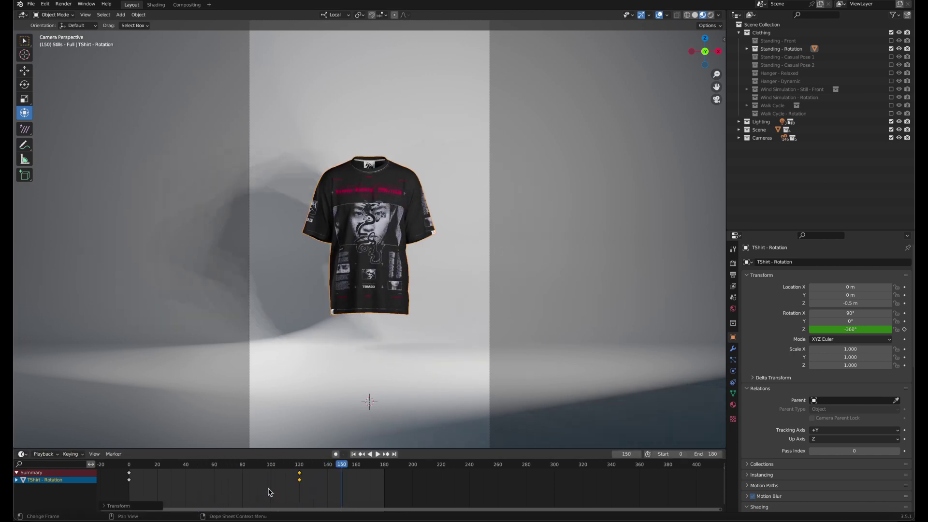
- Set the end of the output frame range to 120
click(733, 275)
click(859, 368)
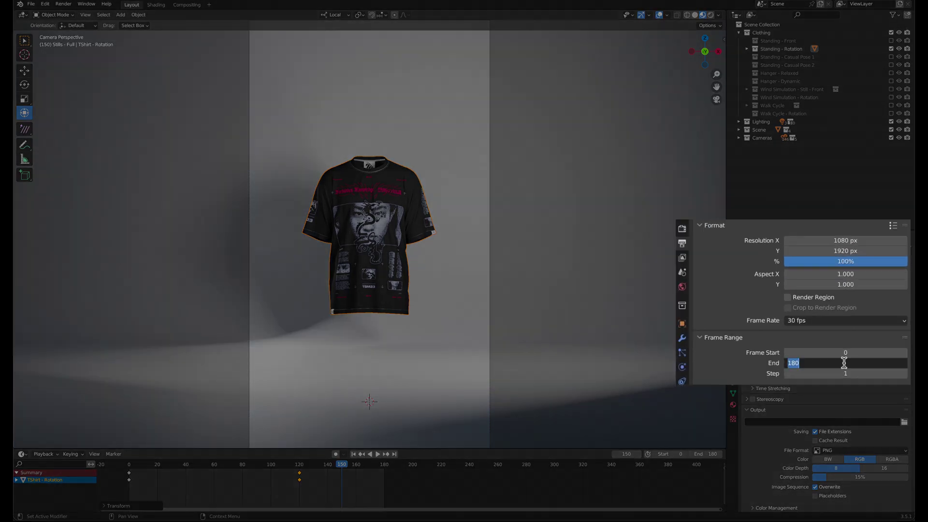
text(12)
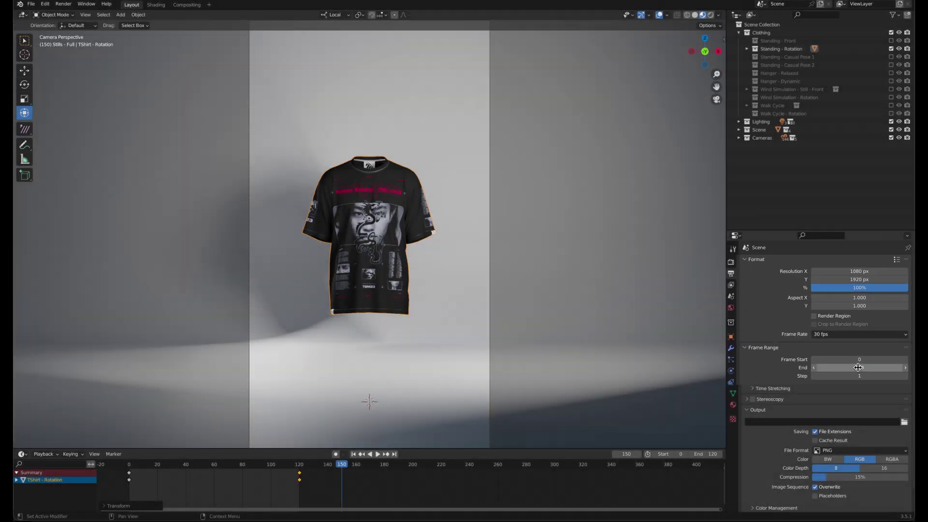
- At frame 120, set the T-shirt's Z rotation to 360°, keyframe it and play the reversed spin
key(shift+Left)
drag(192, 465, 298, 479)
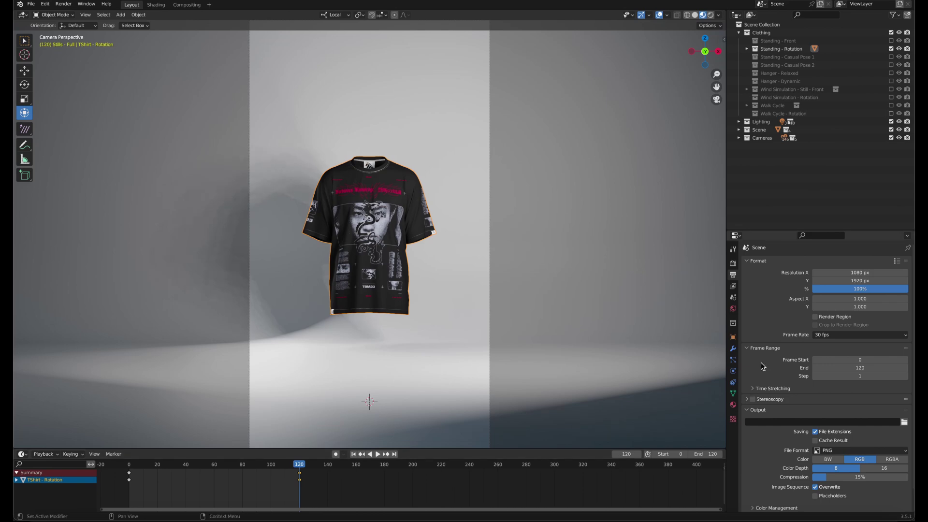
click(732, 338)
click(836, 329)
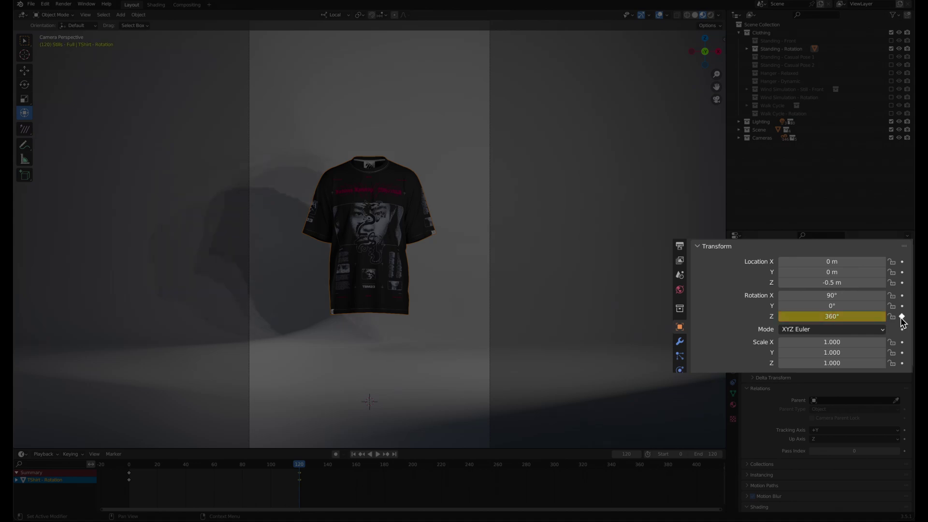
key(space)
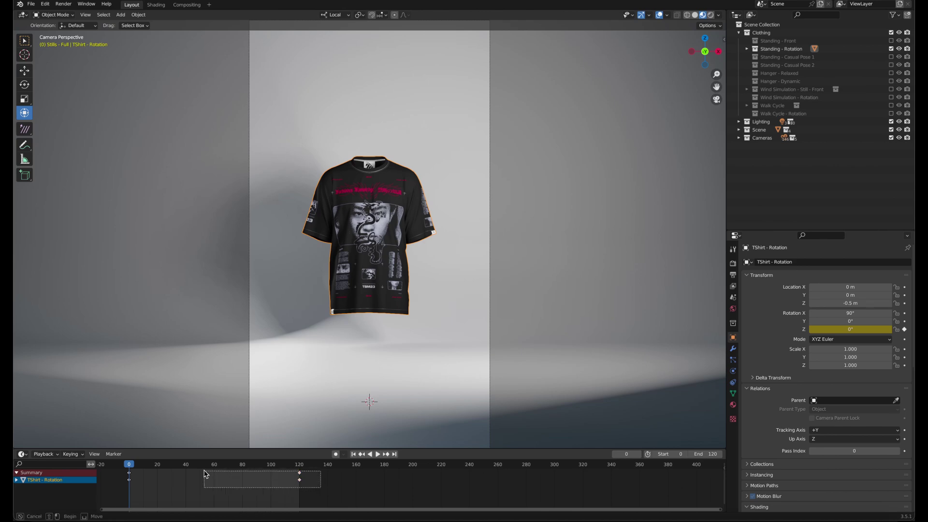
- Set the interpolation mode of the T-shirt's rotation keyframes to Linear and play the animation
right_click(241, 484)
mouse_move(220, 456)
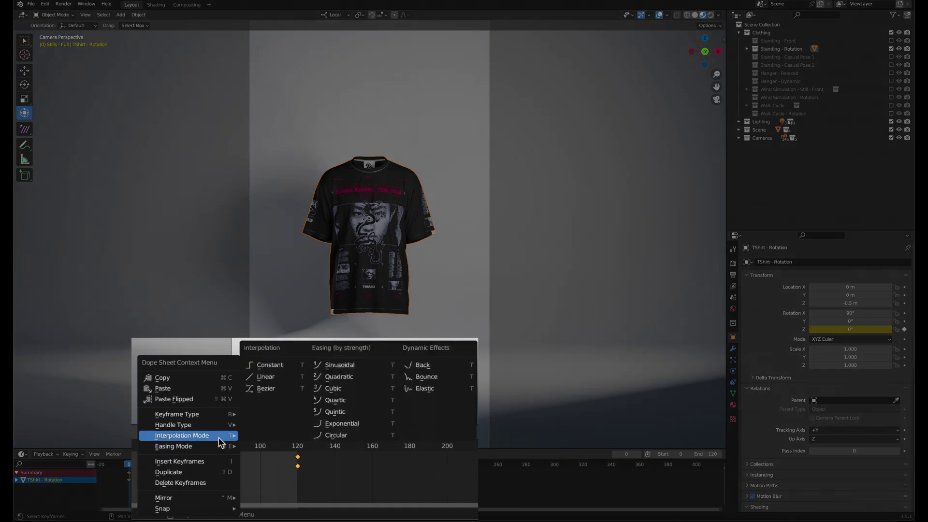
click(253, 380)
key(space)
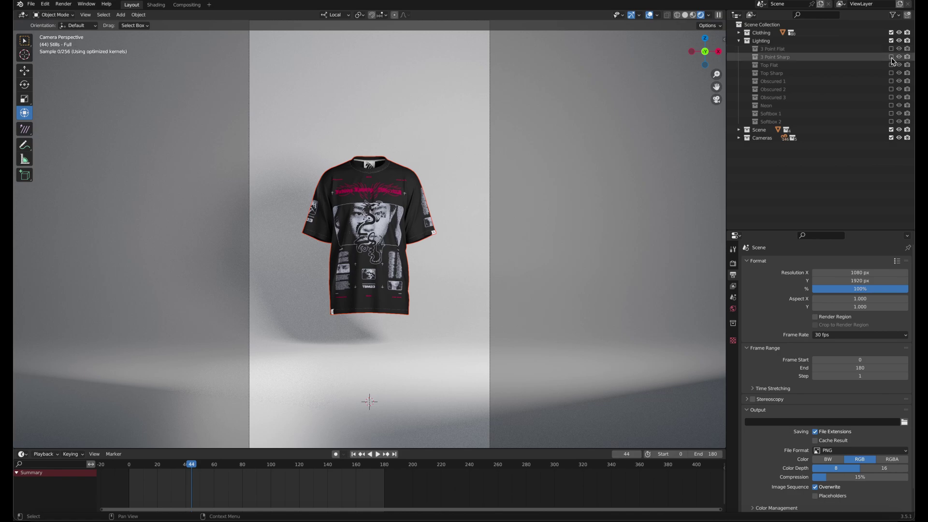
- Try the 3 Point Sharp, Top Flat and Top Sharp lighting collections, ending with only Obscured 1 enabled
click(892, 57)
ctrl+click(892, 64)
ctrl+click(892, 73)
ctrl+click(892, 81)
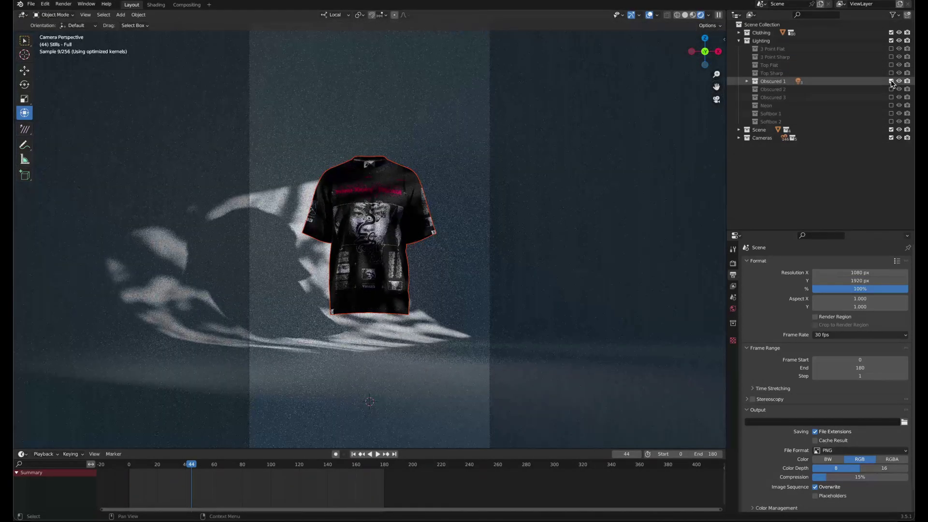
- Try the Obscured 2, Obscured 3, Neon, Softbox 1 and Softbox 2 lighting collections one at a time, ending with all disabled
ctrl+click(892, 89)
ctrl+click(892, 97)
ctrl+click(892, 106)
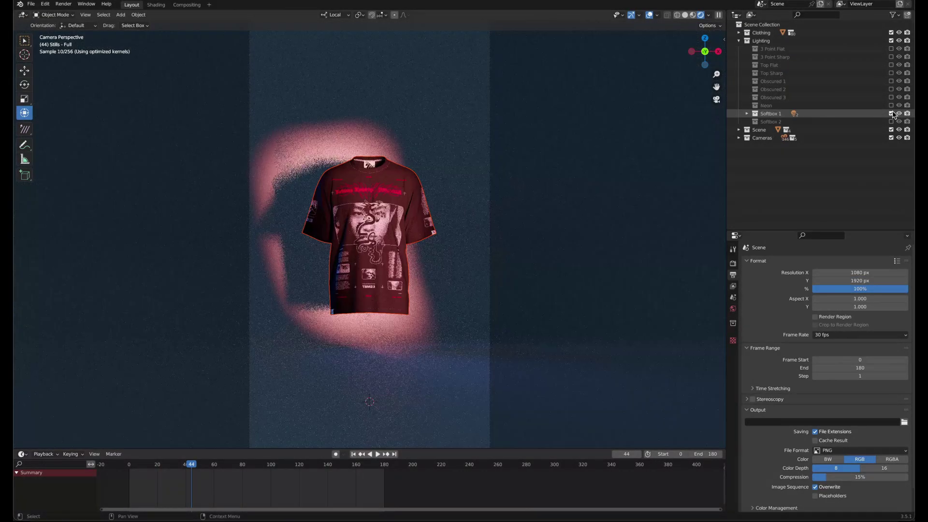
click(890, 113)
click(891, 121)
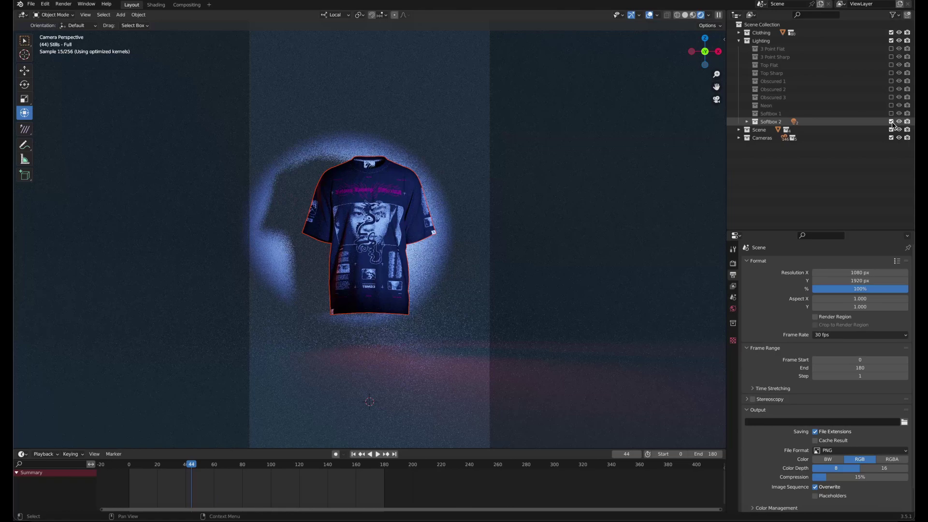
click(890, 121)
- Enable the 3 Point Flat lighting collection, change Key Light 1's color to light blue and adjust its power
click(891, 49)
click(746, 49)
click(786, 65)
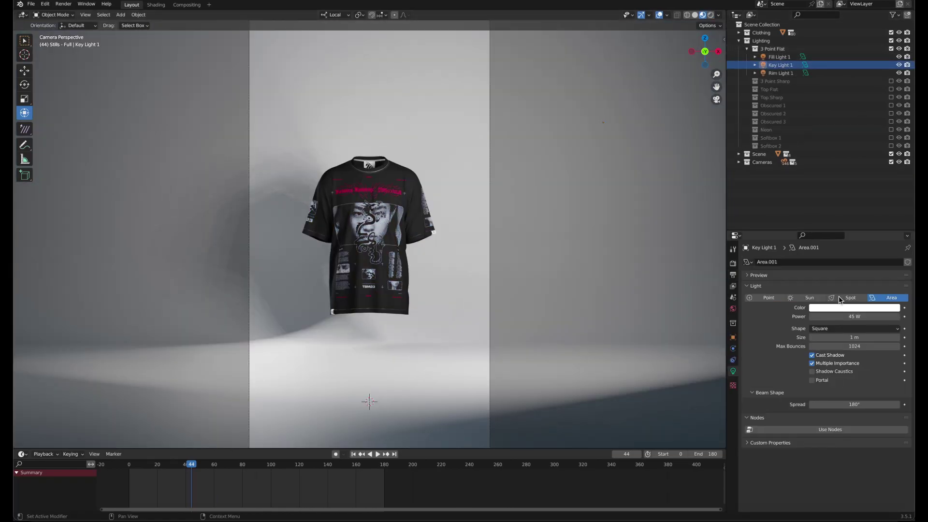
click(843, 307)
drag(844, 189, 853, 175)
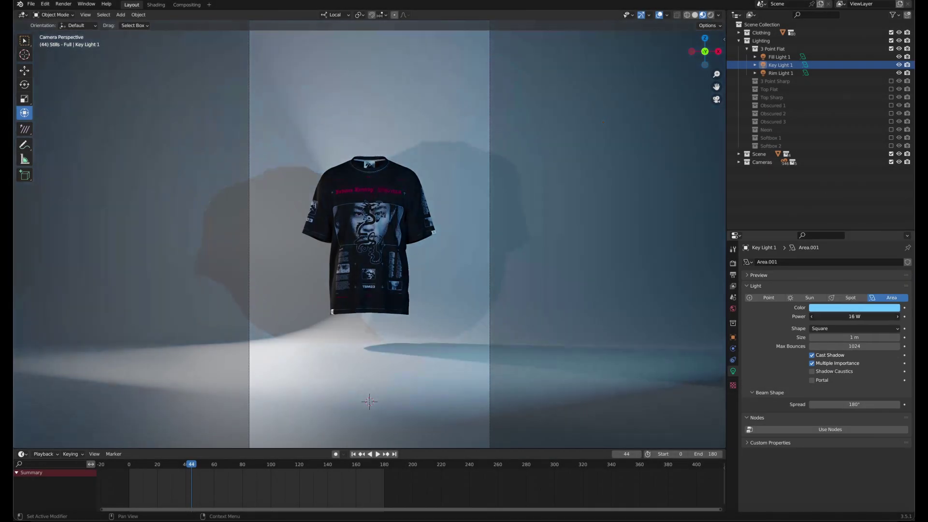
drag(854, 316, 869, 316)
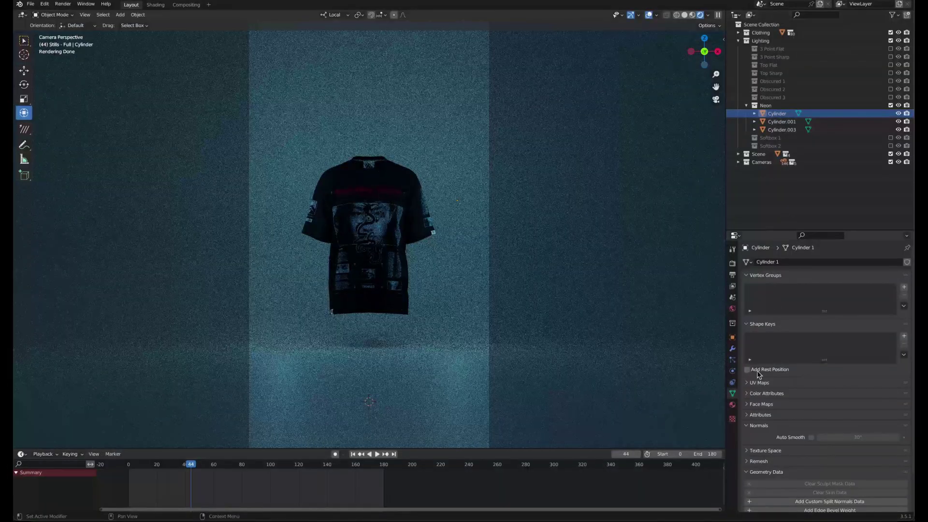
- Set the neon cylinder material's volume emission color to magenta and its emission strength to 100
click(732, 406)
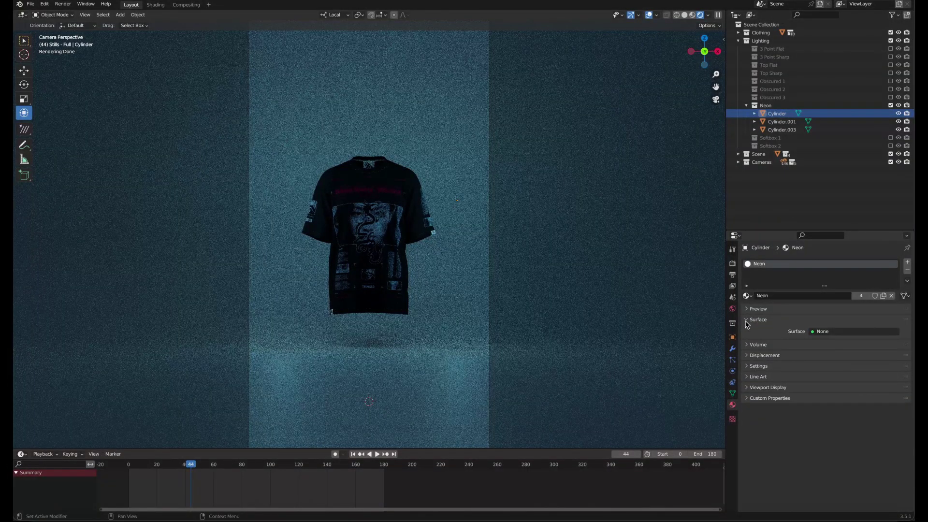
click(747, 345)
click(851, 441)
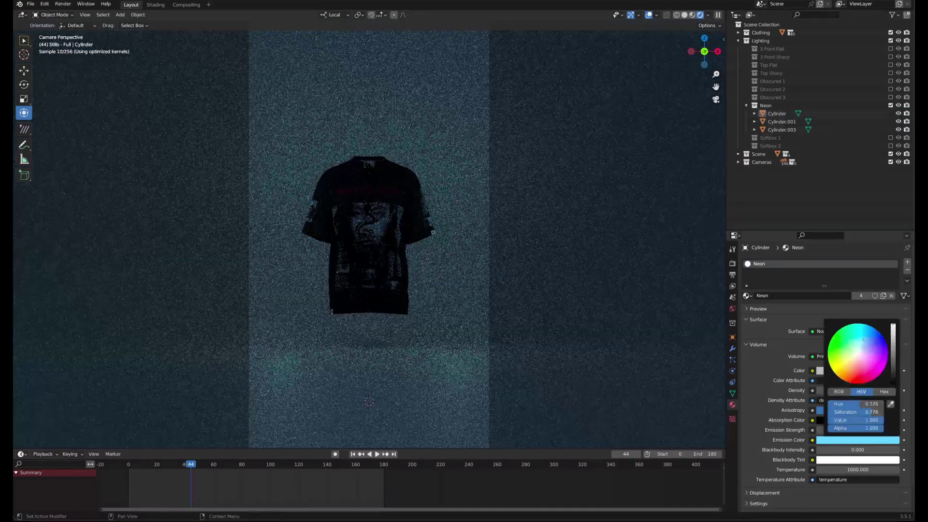
click(880, 366)
click(854, 430)
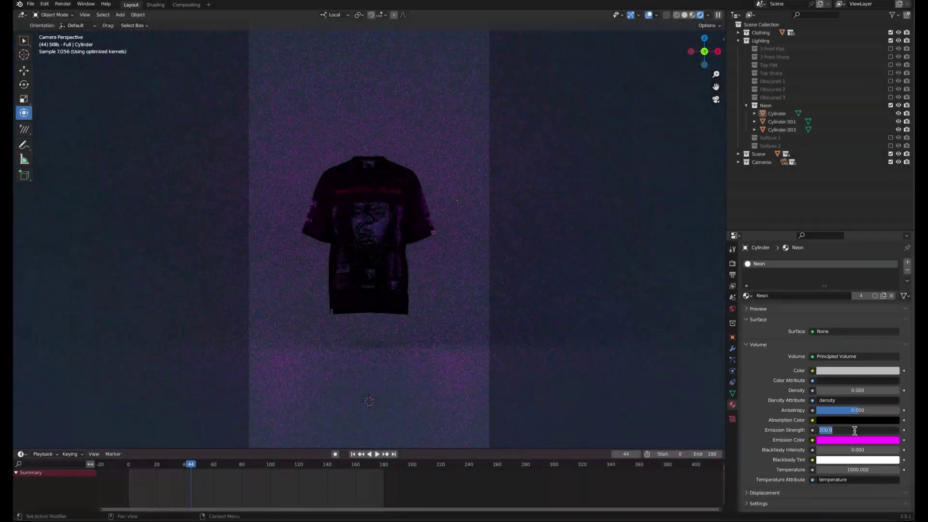
text(100)
key(Return)
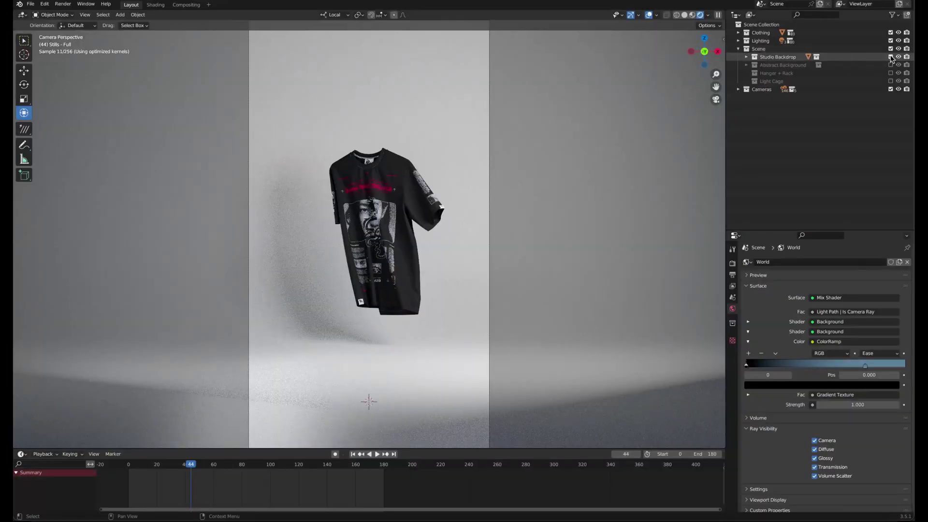
- Replace the Studio Backdrop with the Abstract Background, Hanger + Rack and Light Cage collections, and select the cage's Neon Lights
click(890, 57)
click(891, 65)
click(891, 73)
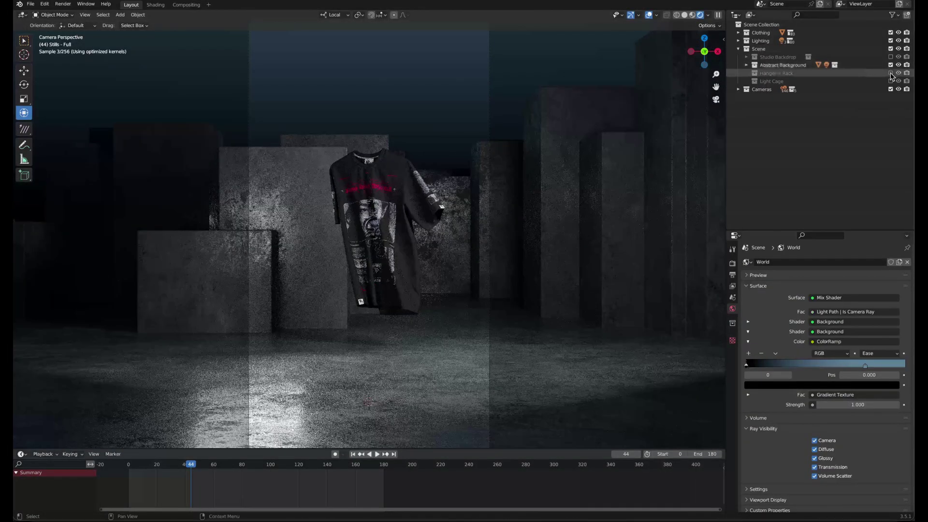
click(891, 81)
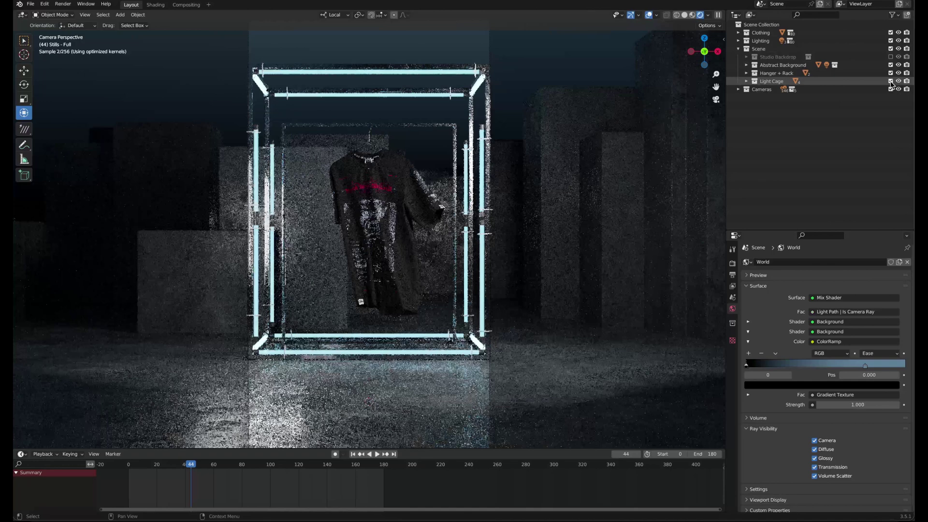
click(746, 81)
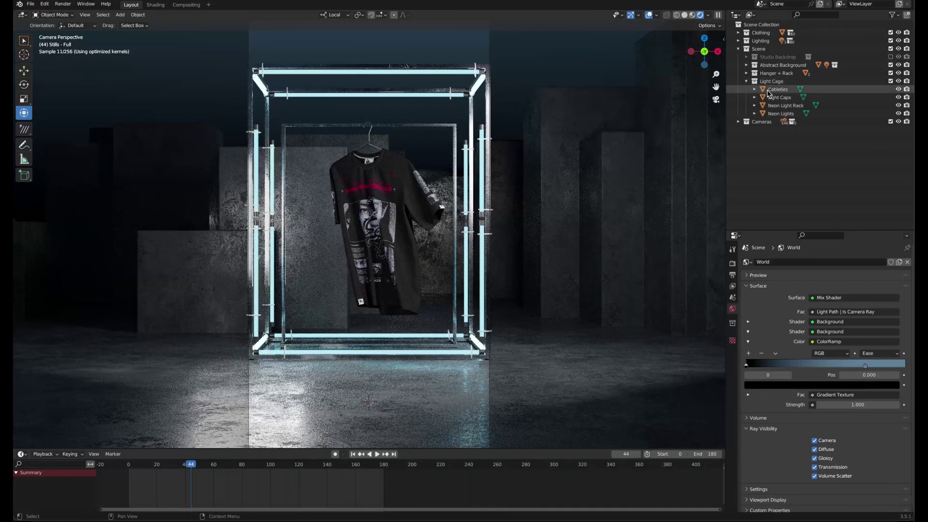
click(778, 114)
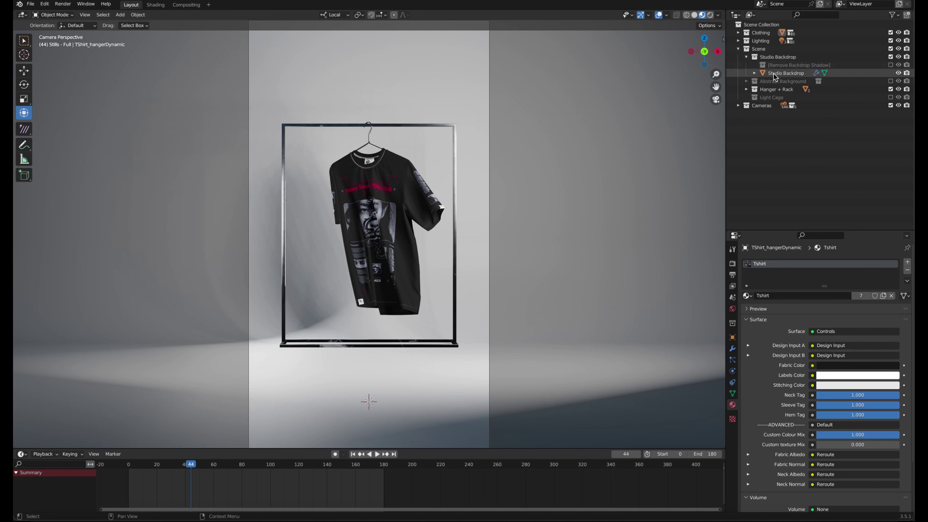
- Select the Studio Backdrop object and open its material's base color for editing
click(774, 73)
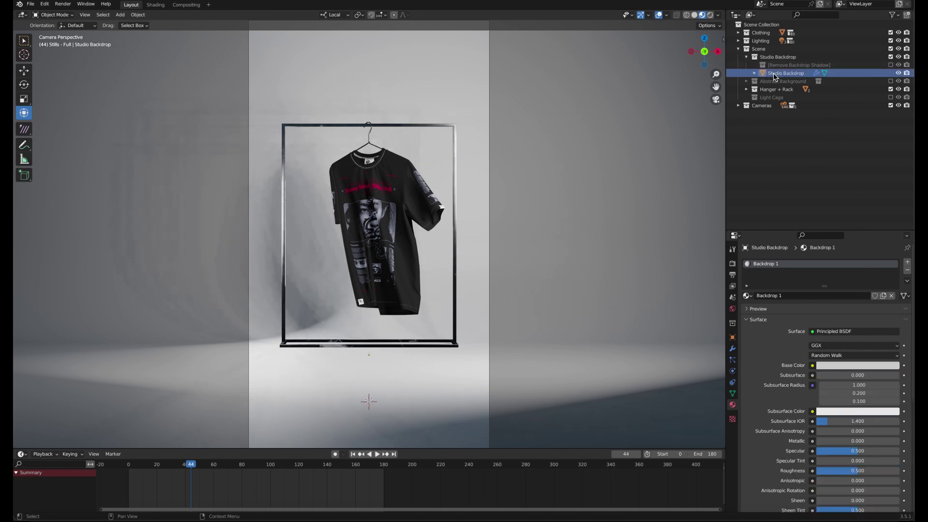
click(832, 367)
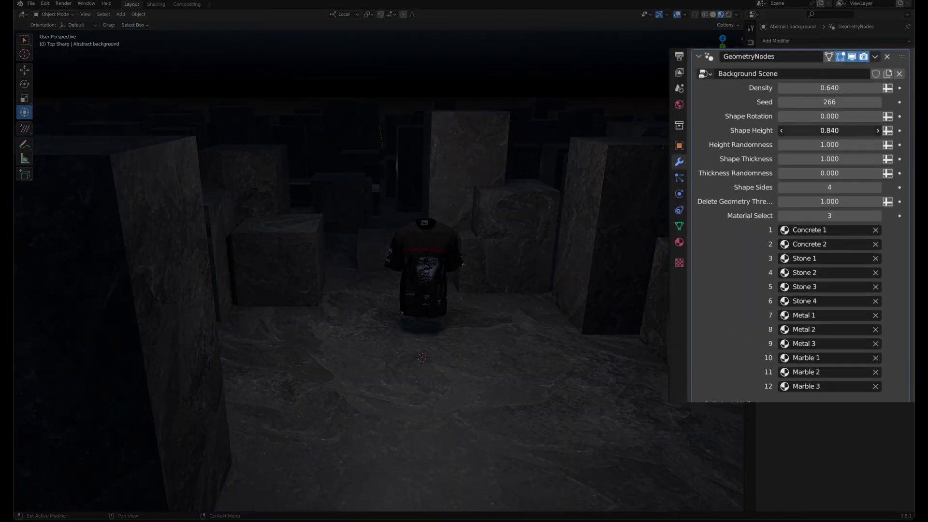
- Adjust the abstract background's shape height and cycle through its numbered surface materials
mouse_move(855, 105)
mouse_down()
mouse_move(841, 115)
mouse_move(856, 115)
mouse_up()
click(889, 165)
click(889, 164)
click(889, 164)
click(890, 165)
click(890, 165)
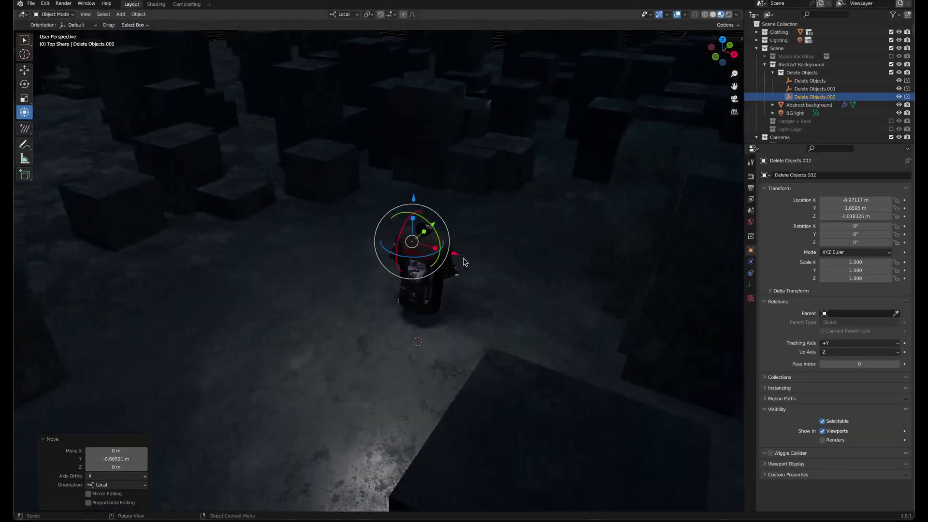
- Move the Delete Objects.002 empty along its X axis near the T-shirt
key(g)
key(x)
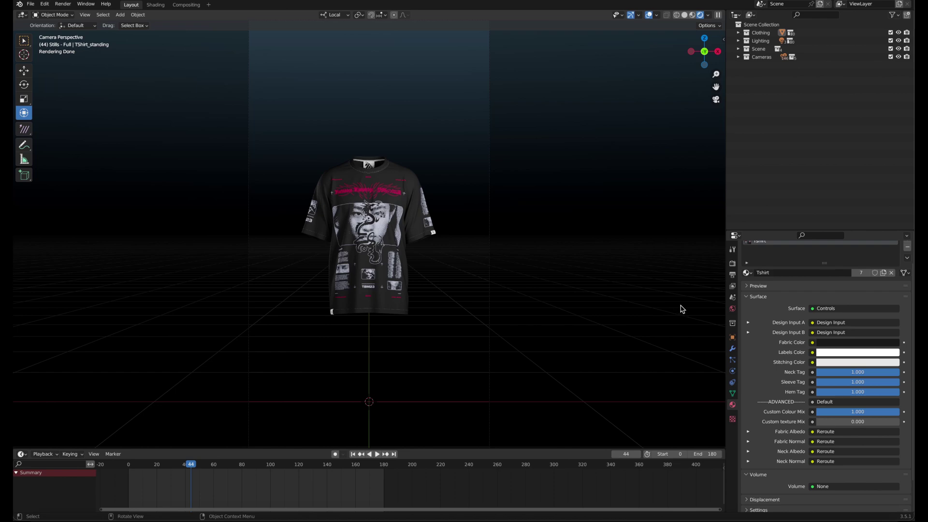
- Change the second stop of the world background's color ramp to magenta
click(733, 308)
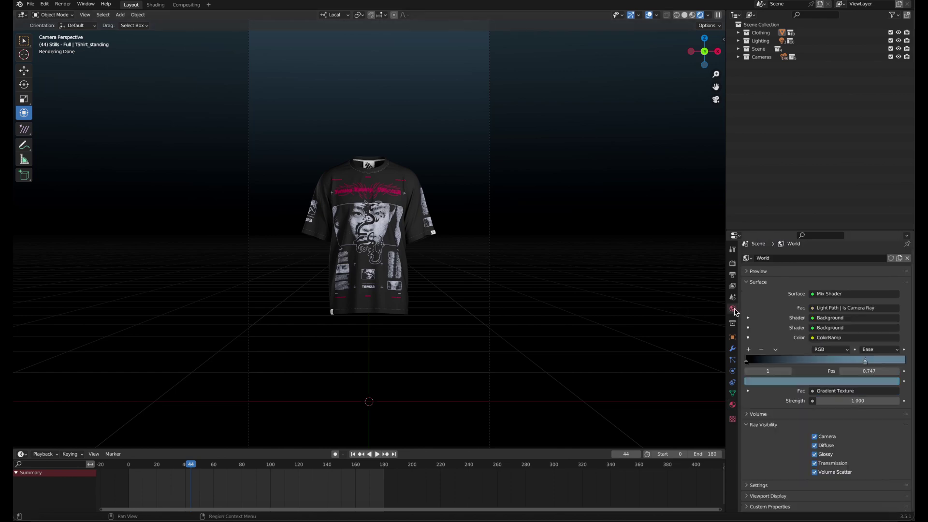
click(866, 381)
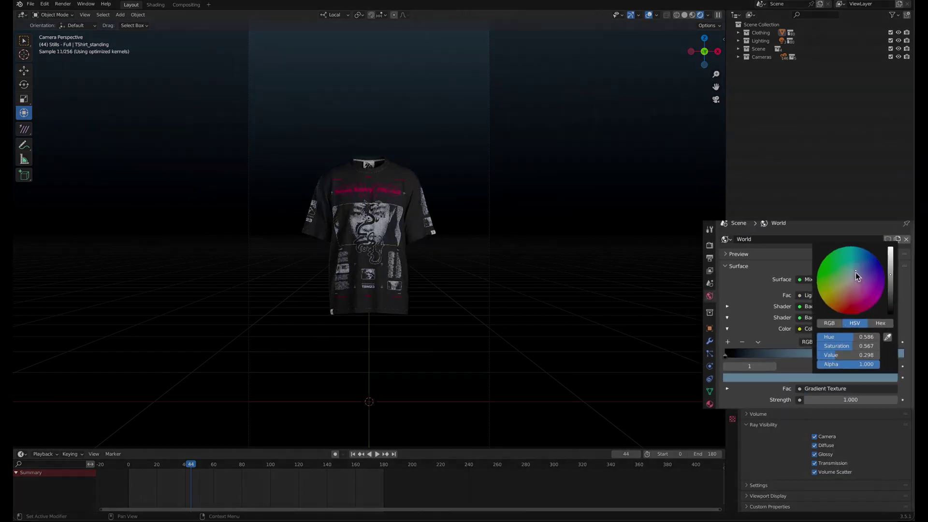
drag(850, 281, 871, 306)
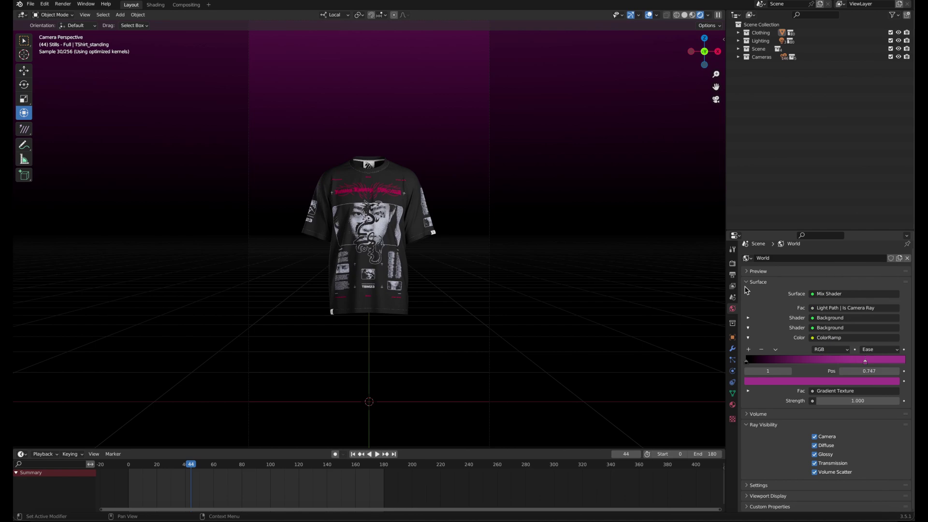
- Turn on the transparent film background in the render settings
click(733, 264)
scroll(758, 454, down, 1)
click(756, 481)
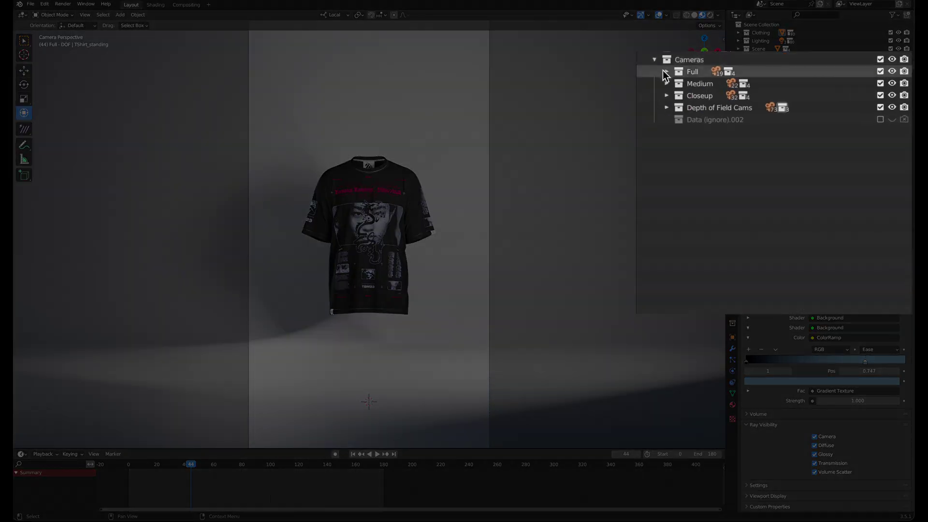
- Examine the cameras inside the Stills - Full and Stills - Full - DOF collections
click(663, 71)
click(674, 82)
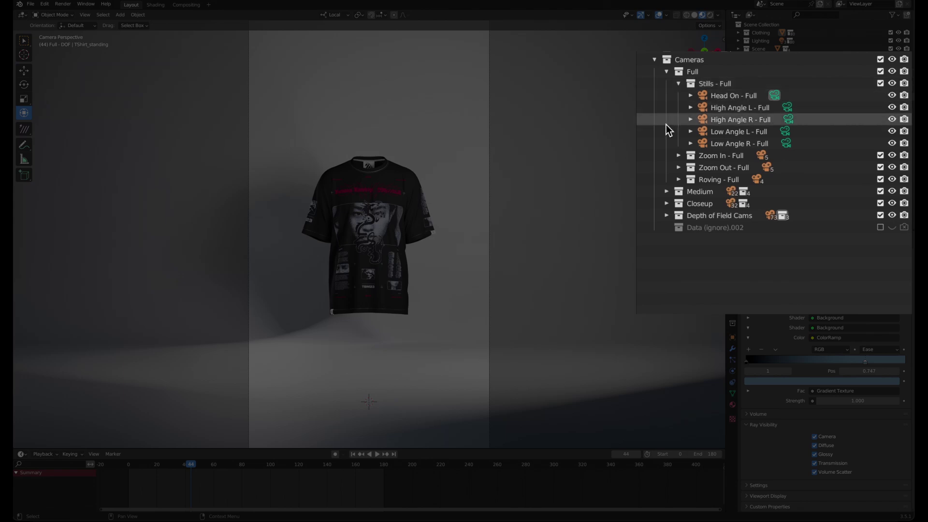
click(663, 214)
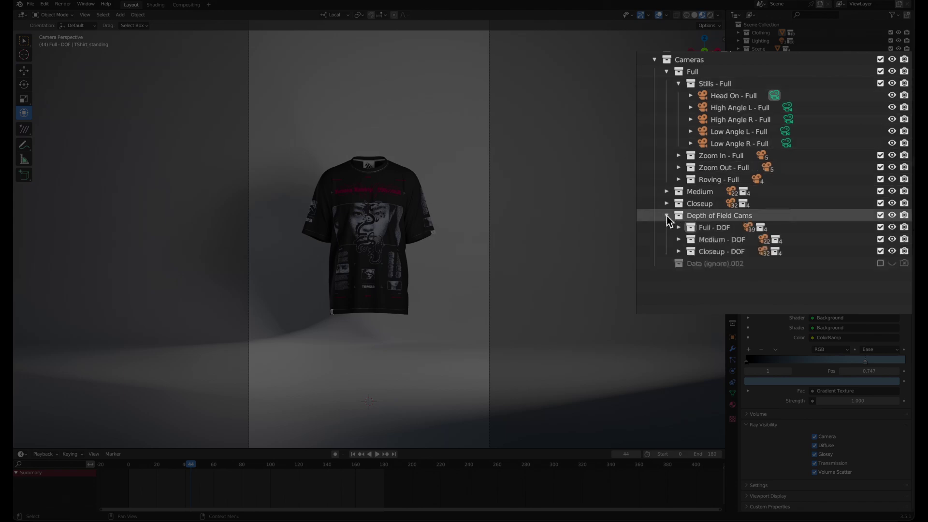
click(678, 227)
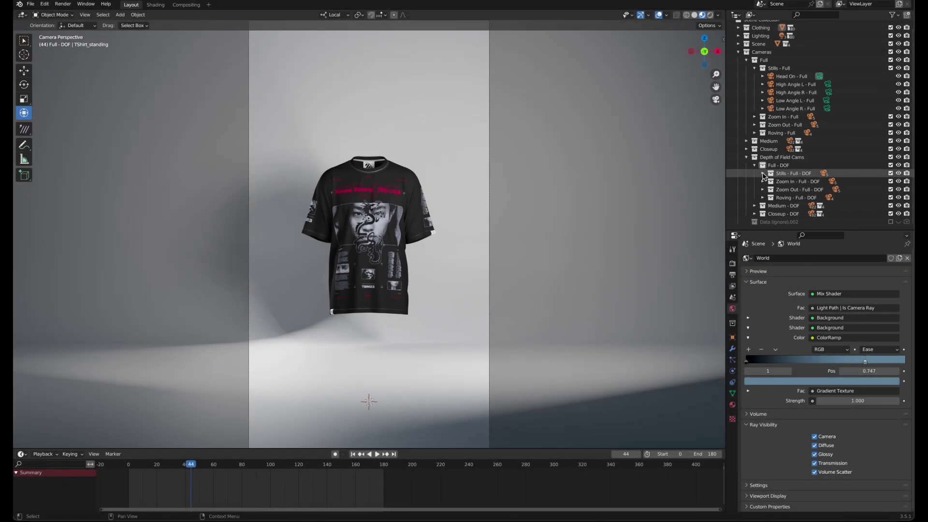
click(762, 173)
- Preview the shirt through the High Angle L, High Angle R and Low Angle L full-shot cameras
click(828, 86)
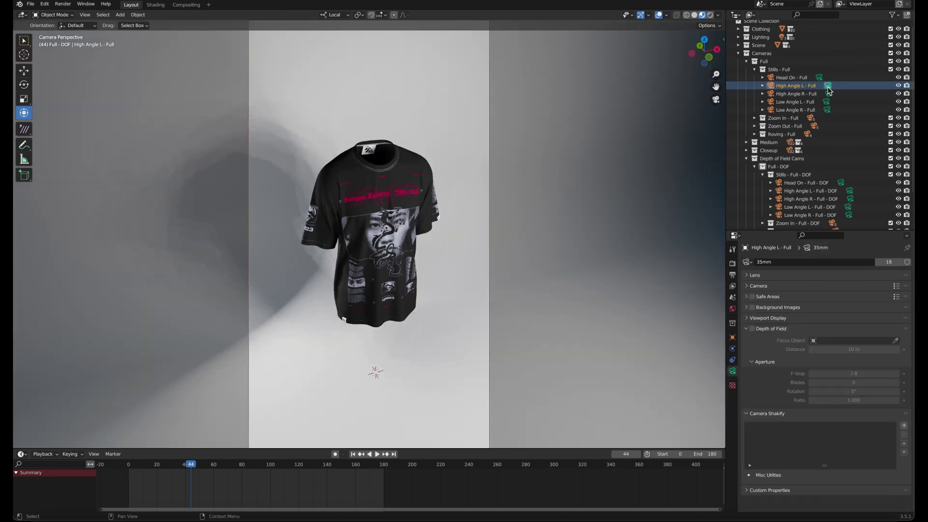
click(828, 94)
click(826, 102)
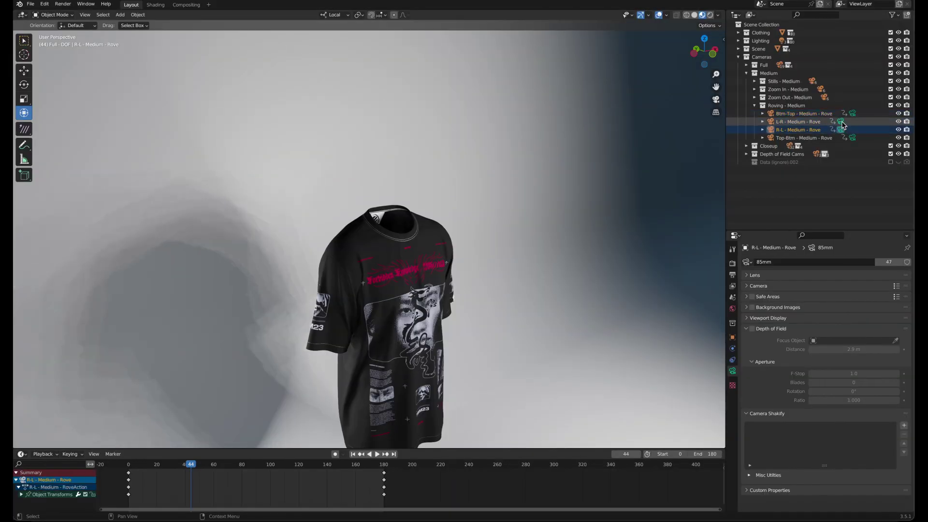
- Look through the L-R - Medium - Rove camera, ending with Btm-Top - Medium - Rove as the active camera
click(840, 122)
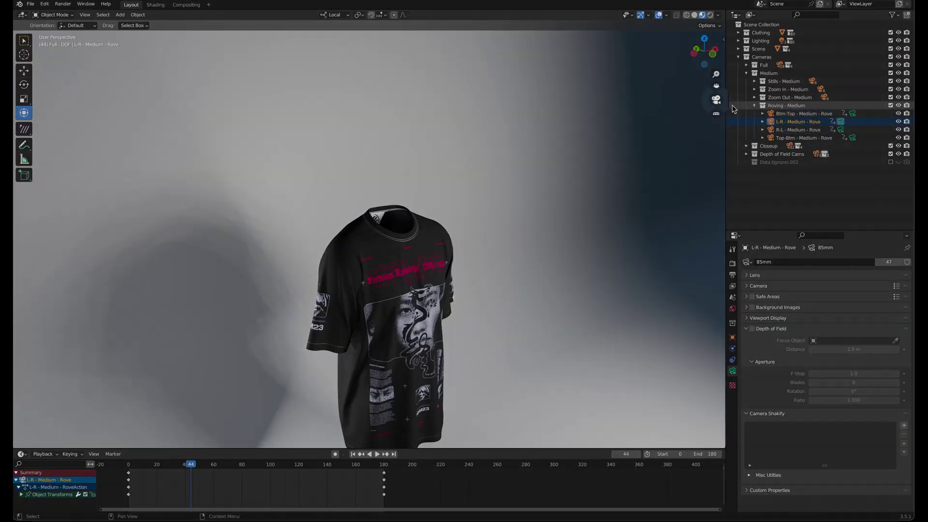
click(716, 100)
click(851, 114)
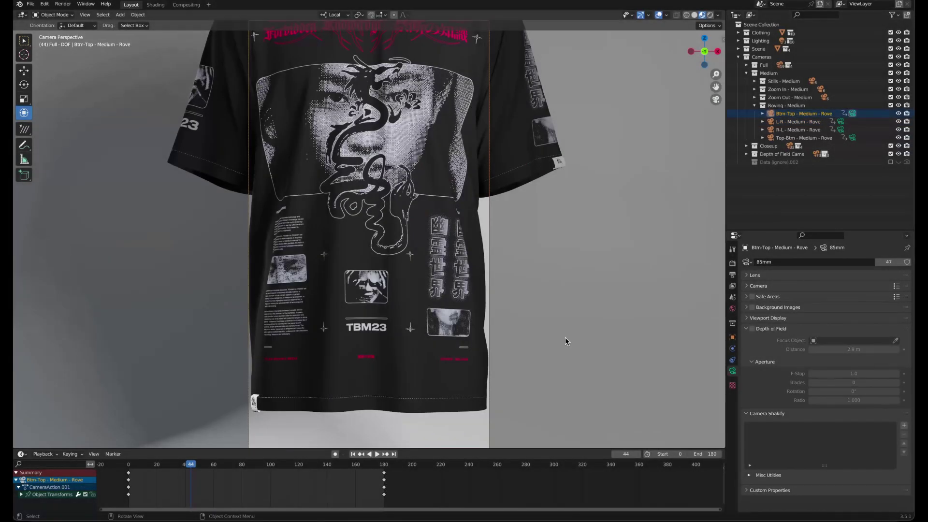
- Move the Btm-Top rove camera's end keyframe to about frame 70 and preview the faster camera movement
drag(193, 468, 221, 467)
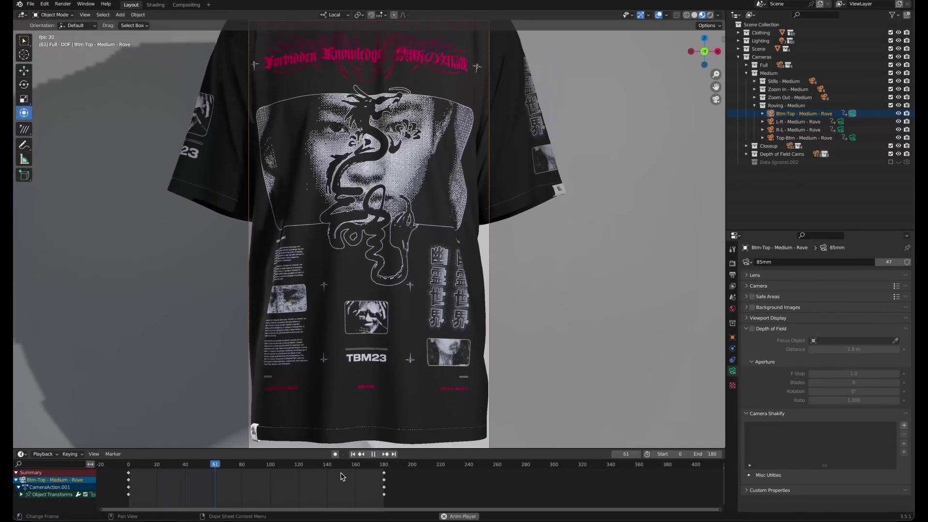
drag(384, 476, 228, 476)
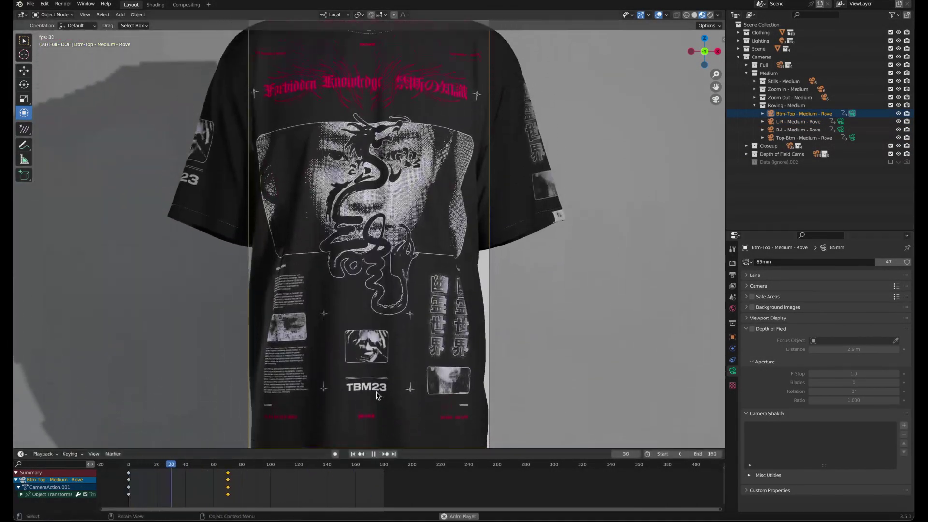
click(198, 464)
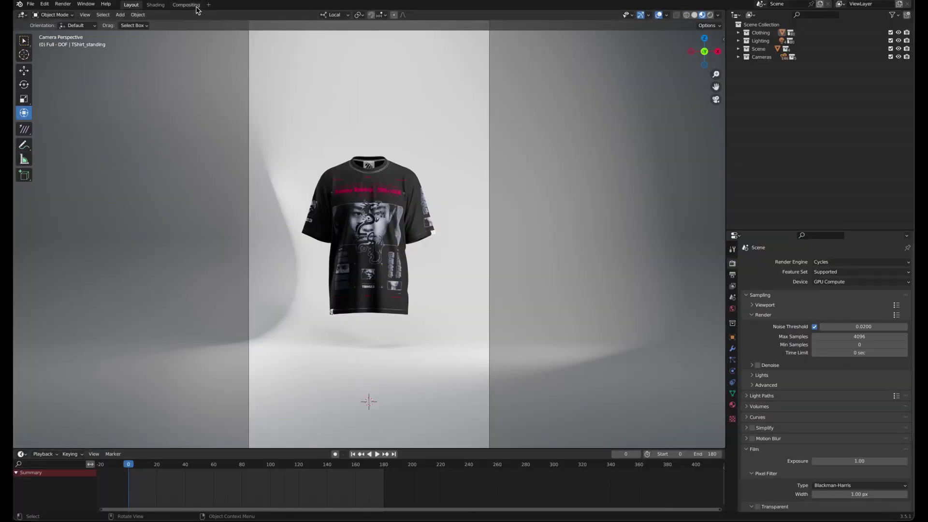
- Open the compositing workspace to view its denoise node setup, and bring up the render settings
click(187, 5)
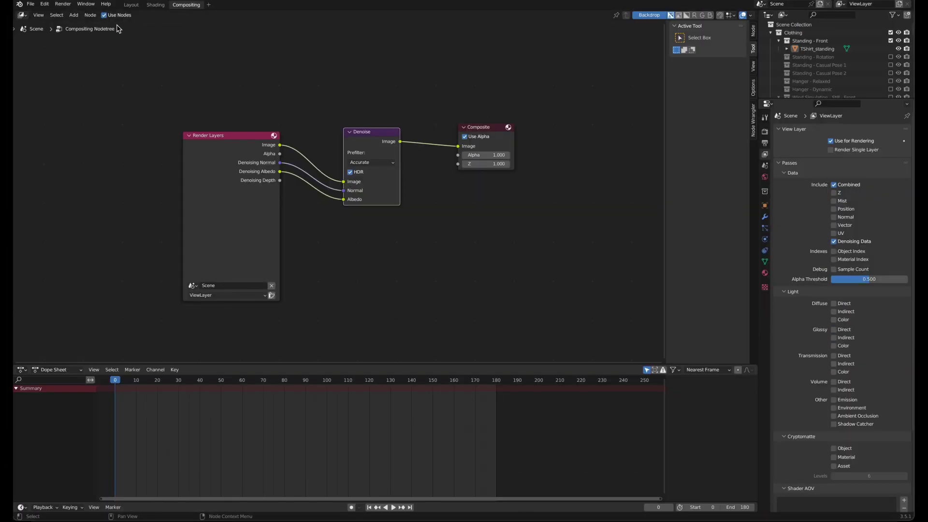
click(769, 130)
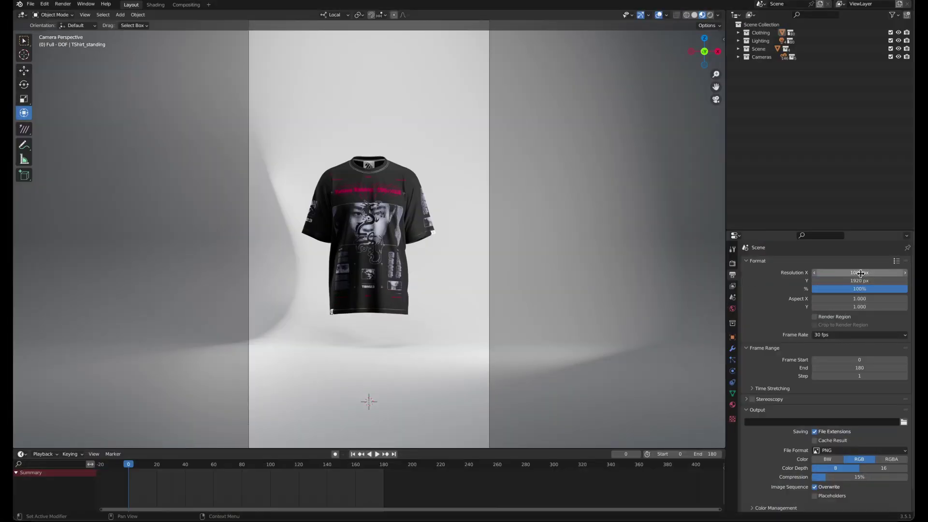
- Set the output resolution to 1920 × 1080 px and open the frame rate presets
key(Tab)
text(1080)
key(Return)
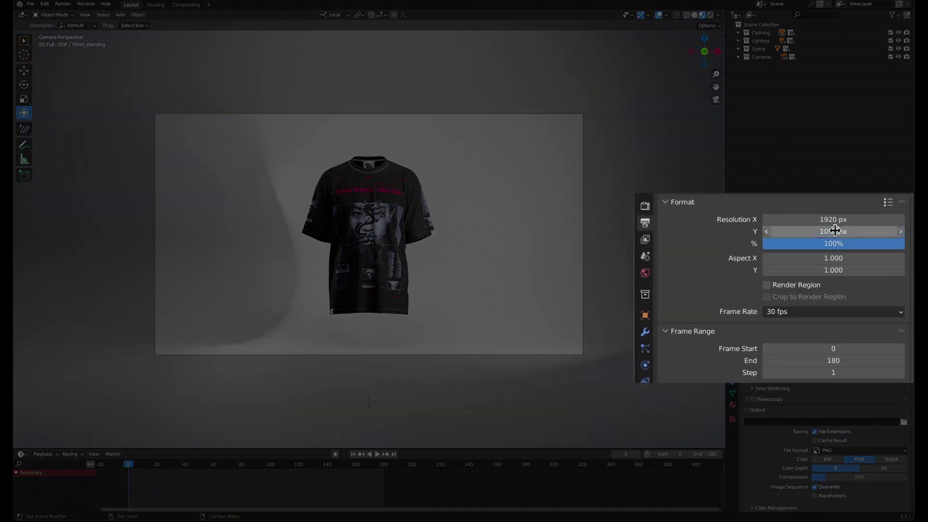
click(801, 314)
click(798, 334)
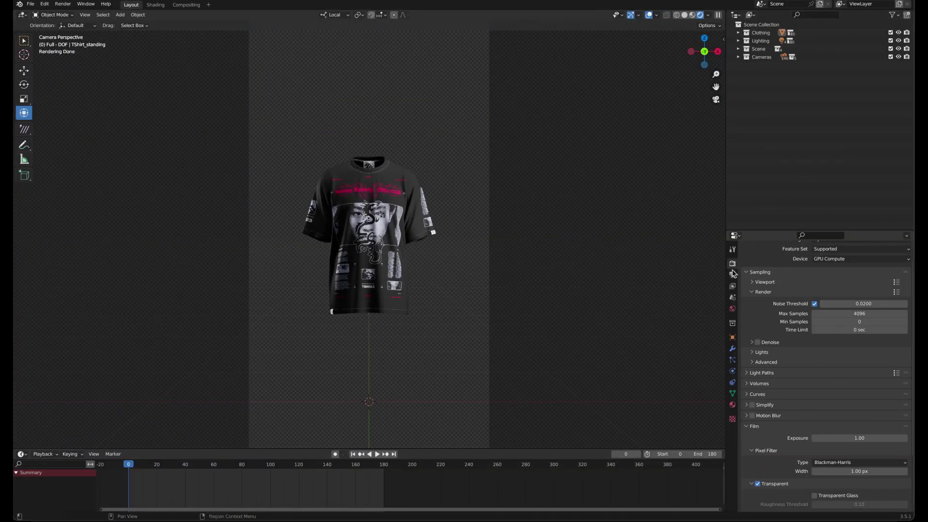
- Turn off the transparent film background in the render settings and set the PNG output colour to RGB
click(732, 274)
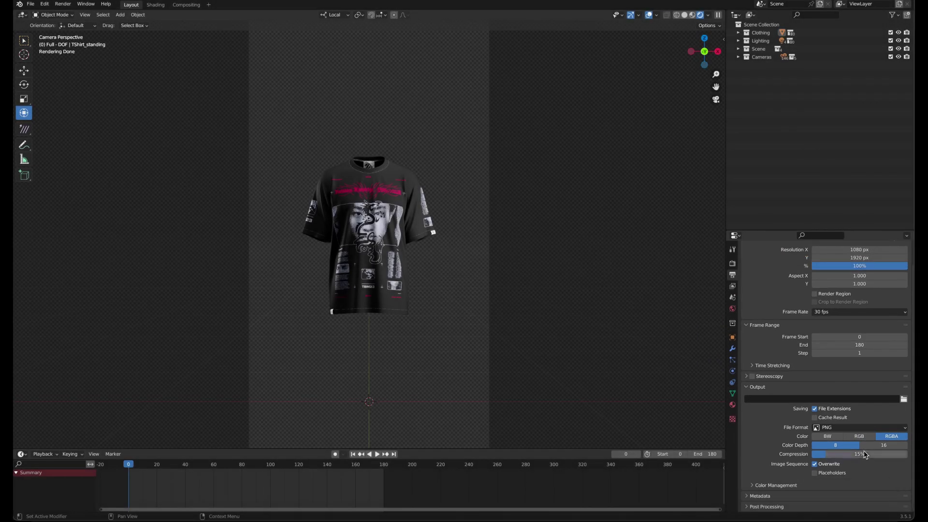
click(733, 264)
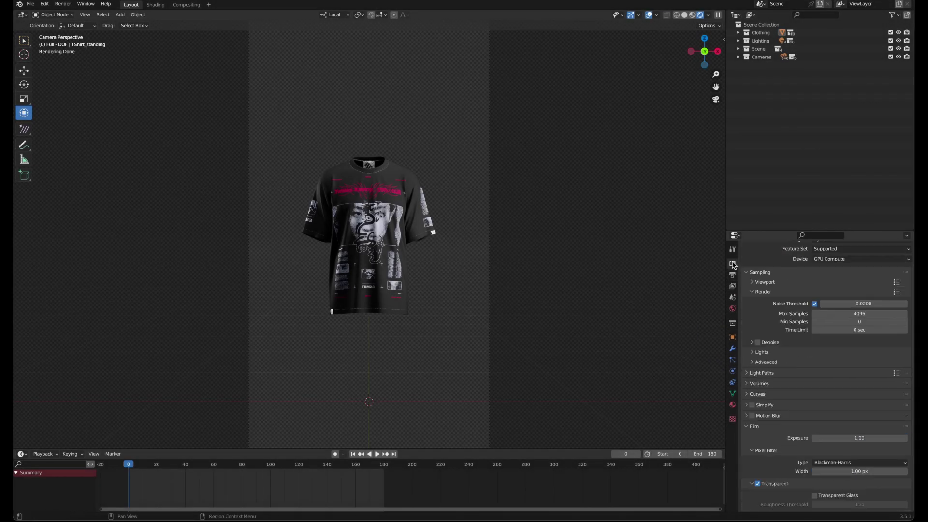
click(758, 484)
click(732, 275)
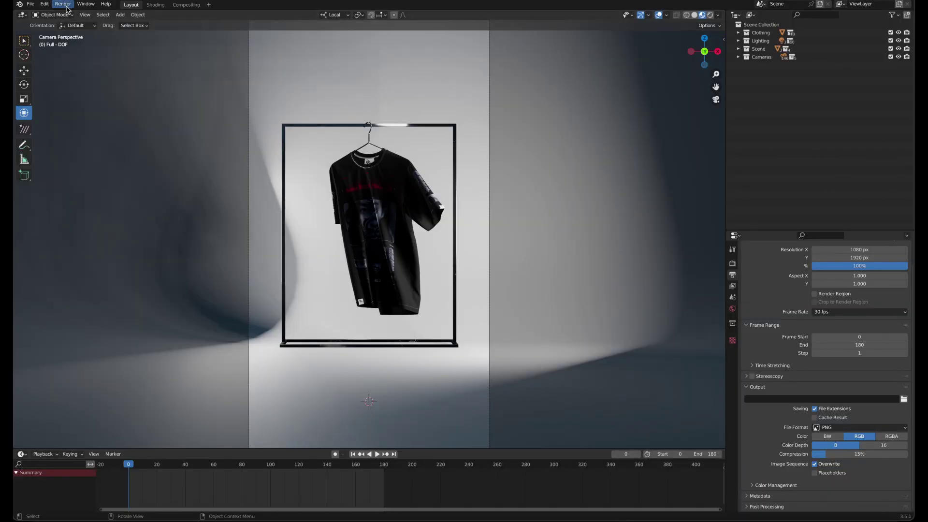
- Render the hanging T-shirt as a still image and save it as 02_compdenoise.png in the renders folder
click(63, 4)
click(71, 14)
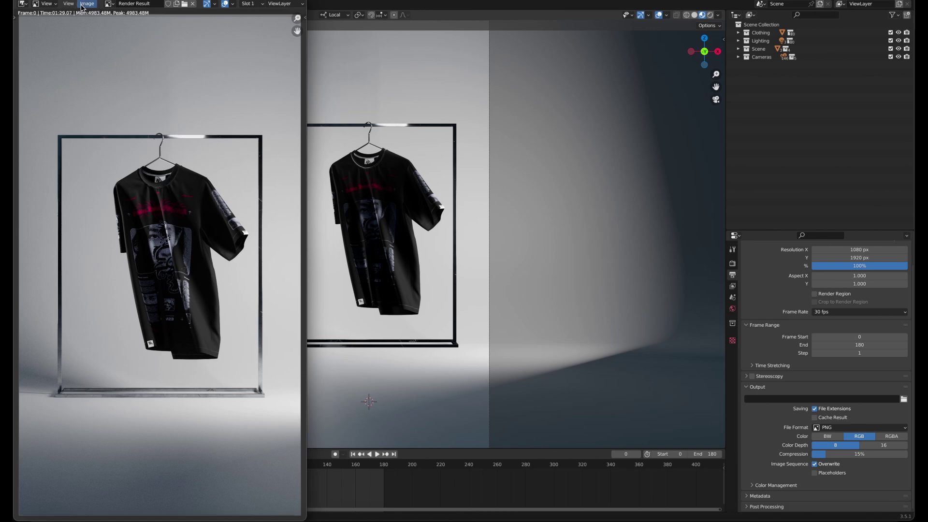
click(87, 3)
click(104, 92)
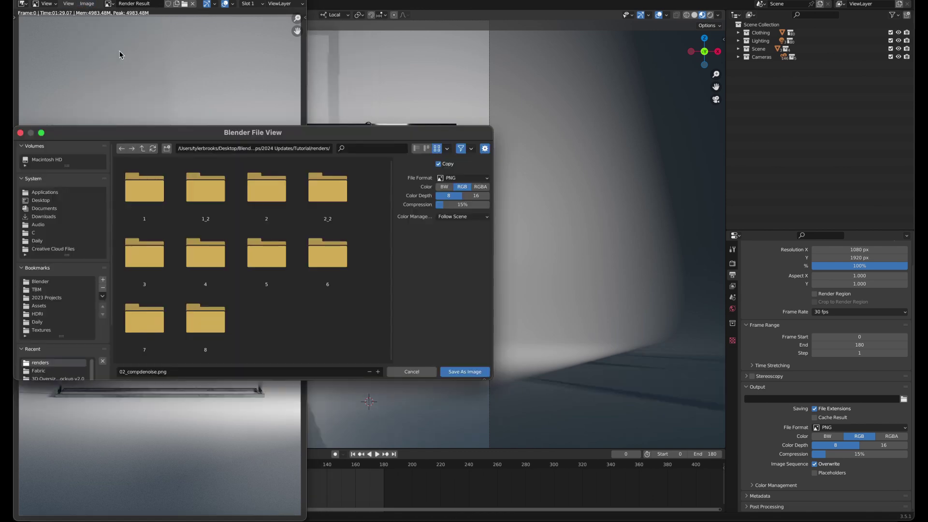
click(464, 373)
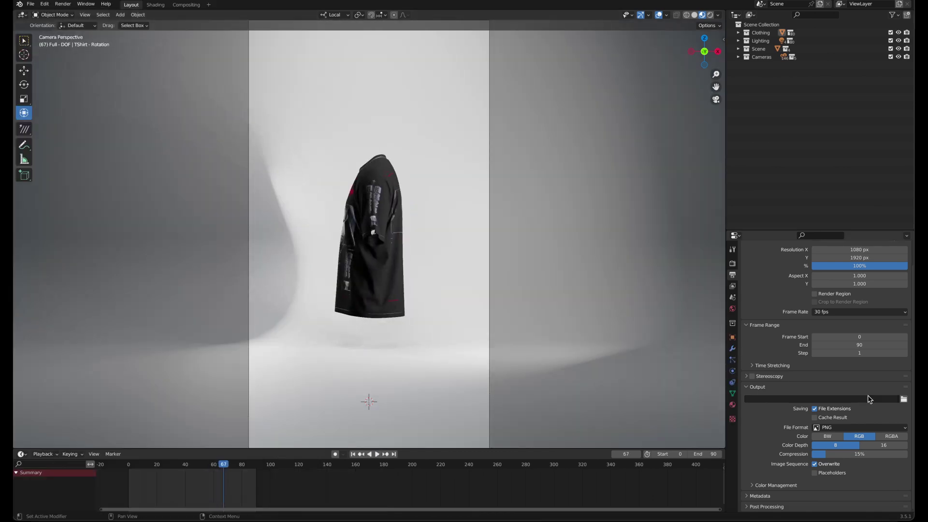
- Create a folder named render beside the mockup file and set it as the animation output path
click(903, 399)
click(377, 148)
text(render)
key(Return)
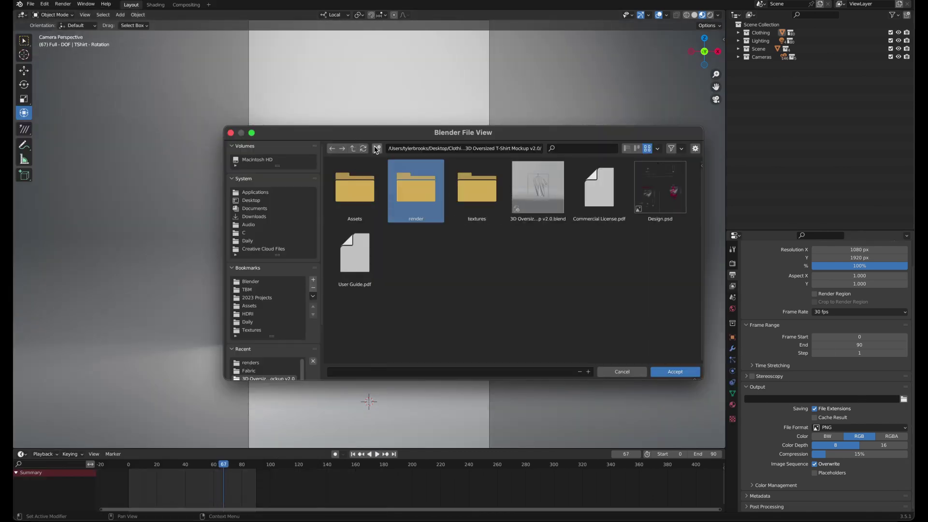
double_click(408, 186)
click(669, 371)
- Render the T-shirt animation and look through the resulting PNG frames in the render folder
click(68, 5)
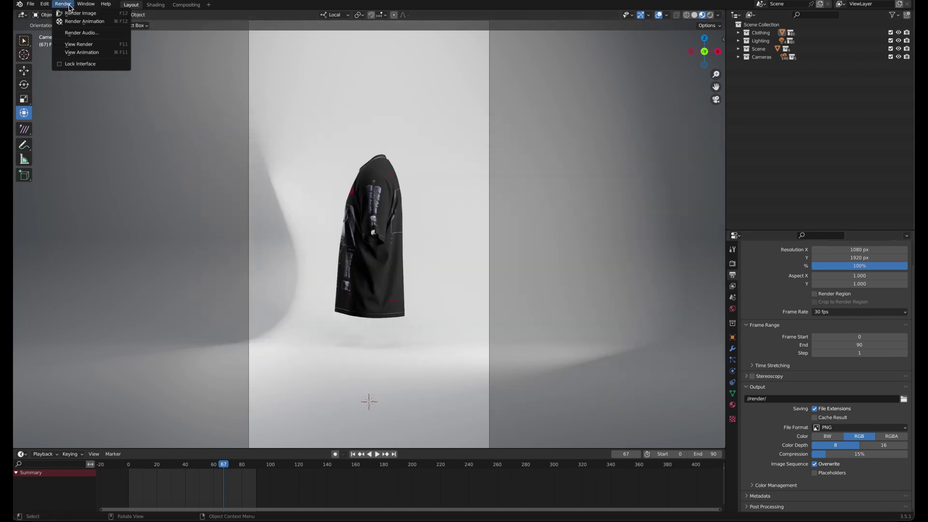
click(73, 22)
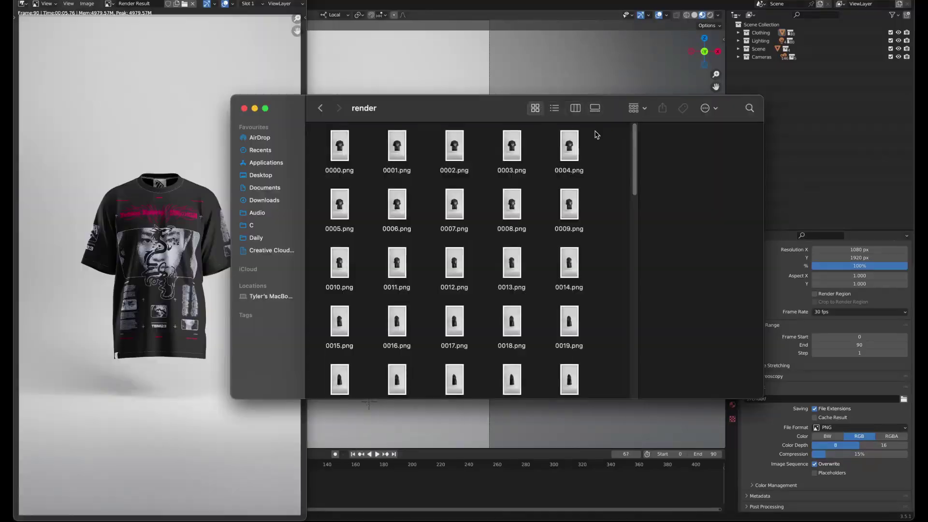
scroll(635, 145, down, 2)
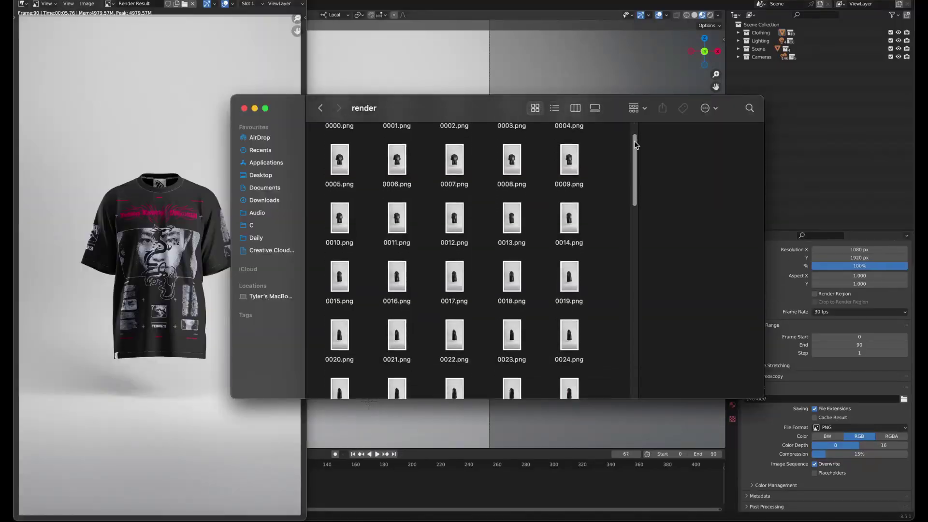
drag(635, 145, 636, 332)
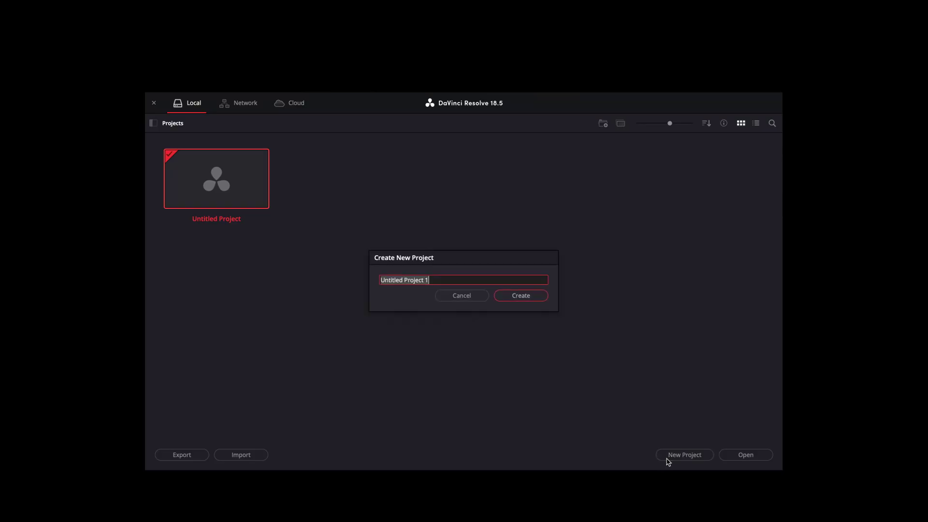
- Switch to DaVinci Resolve, create the Hoodie Mockup project, and set its timeline to 1080 x 1920 vertical resolution at 30 frames per second
click(520, 299)
click(132, 5)
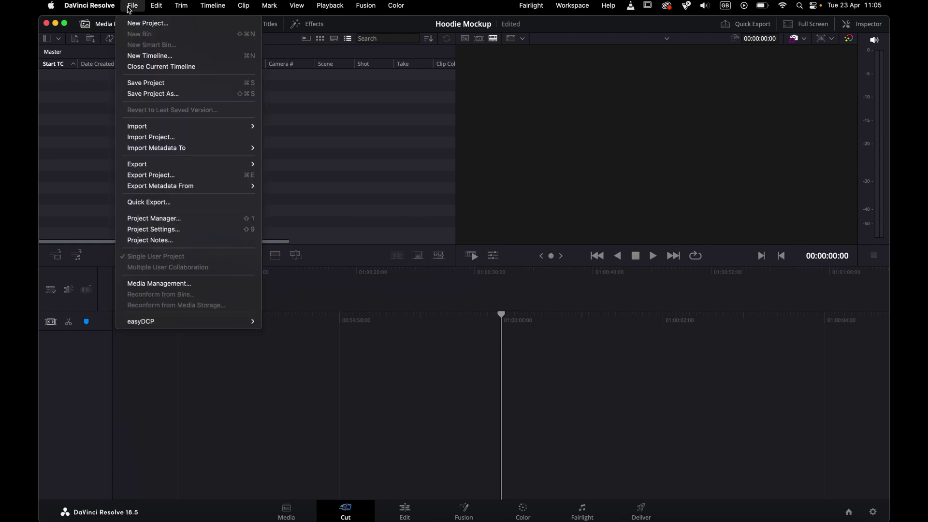
click(156, 229)
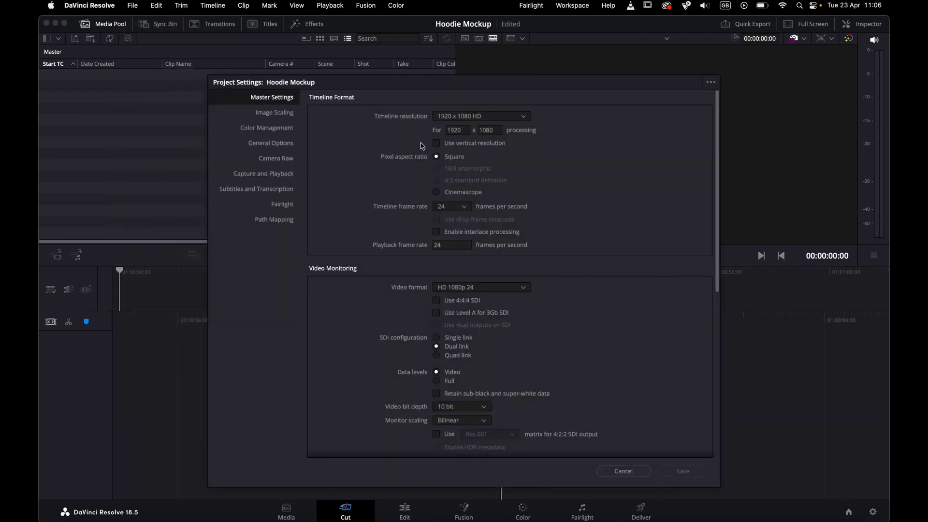
click(436, 143)
click(443, 218)
click(423, 309)
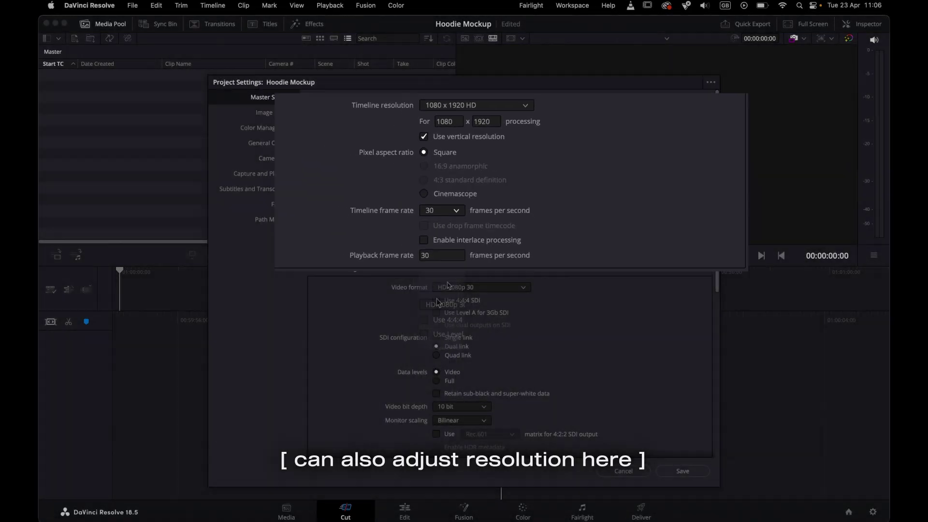
click(685, 473)
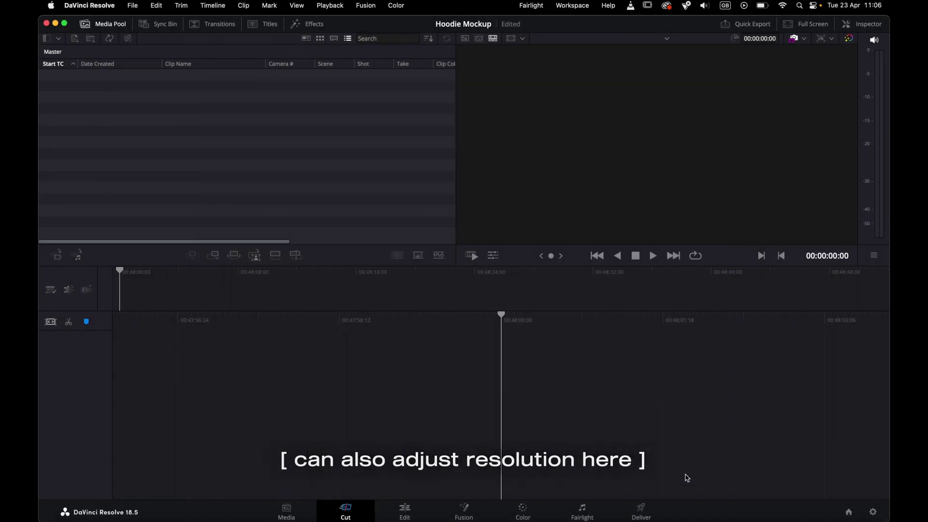
- Open the hoodie render folder in media storage and set the Frame Display Mode to Sequence
click(287, 509)
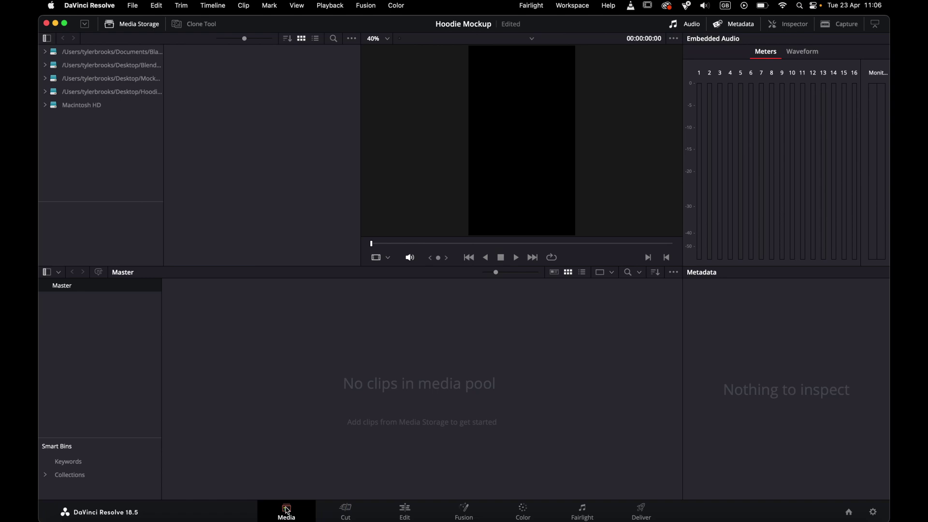
click(134, 91)
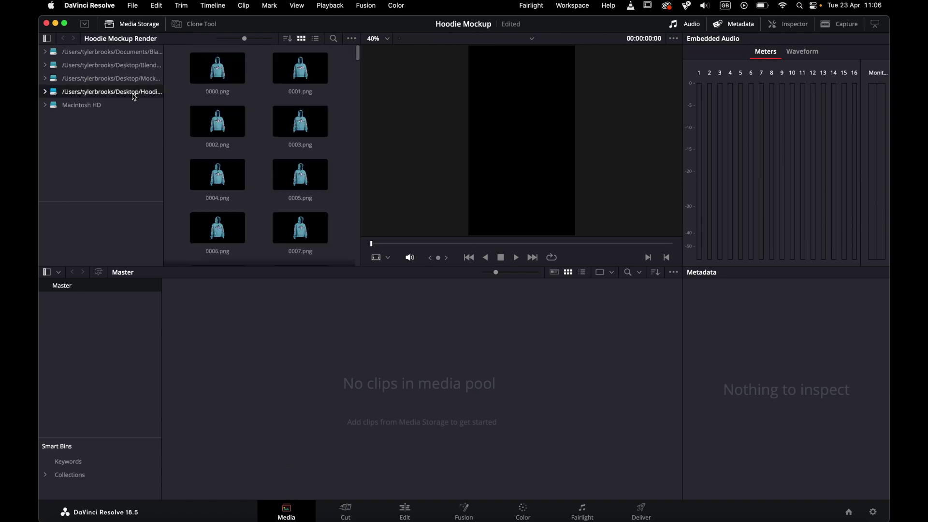
right_click(117, 137)
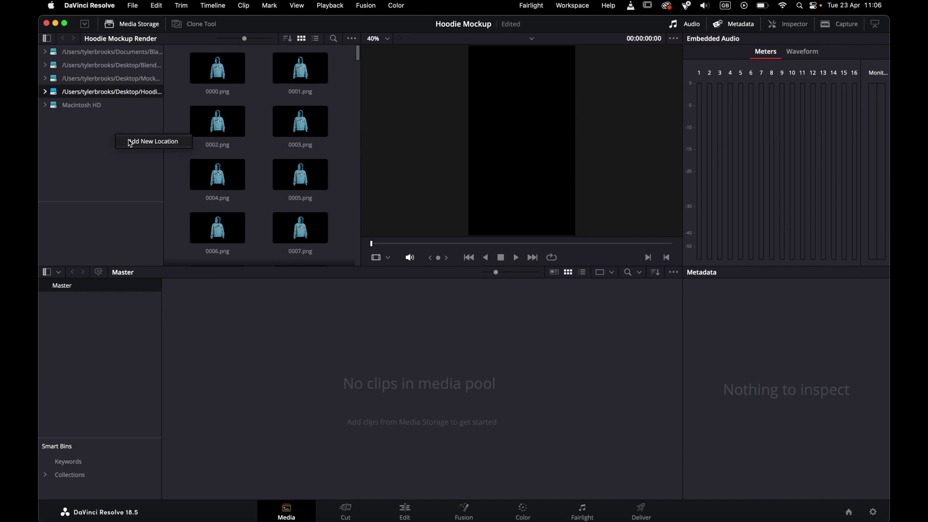
click(111, 125)
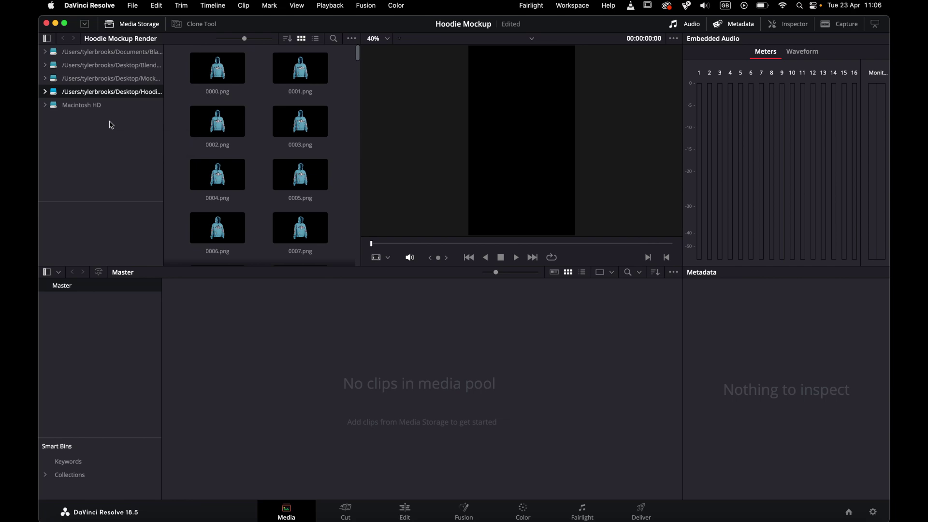
click(352, 39)
mouse_move(434, 50)
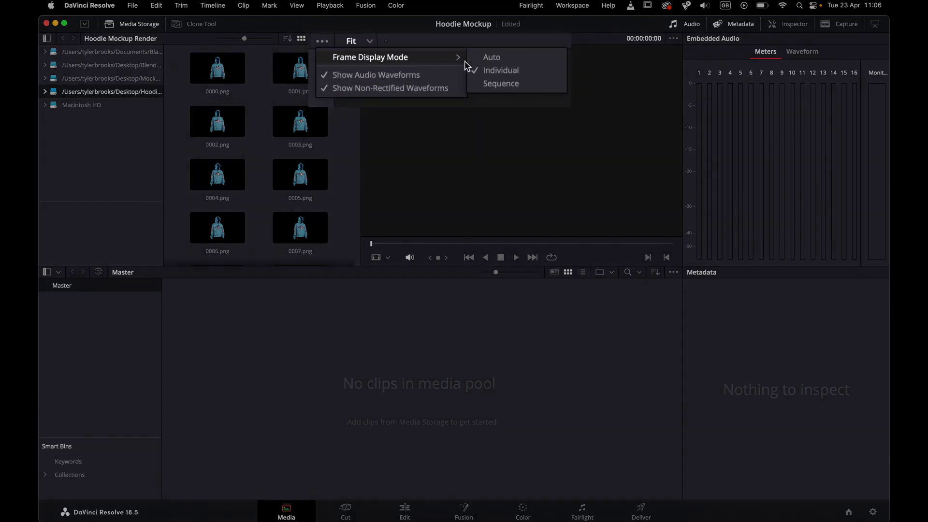
click(500, 94)
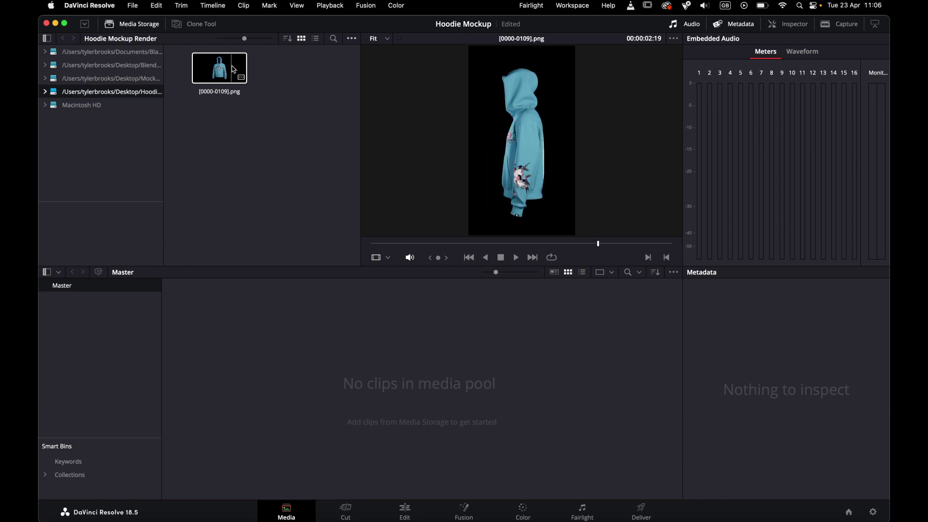
- Add the [0000-0109].png sequence to the media pool and place it on a new timeline for editing
drag(234, 69, 364, 357)
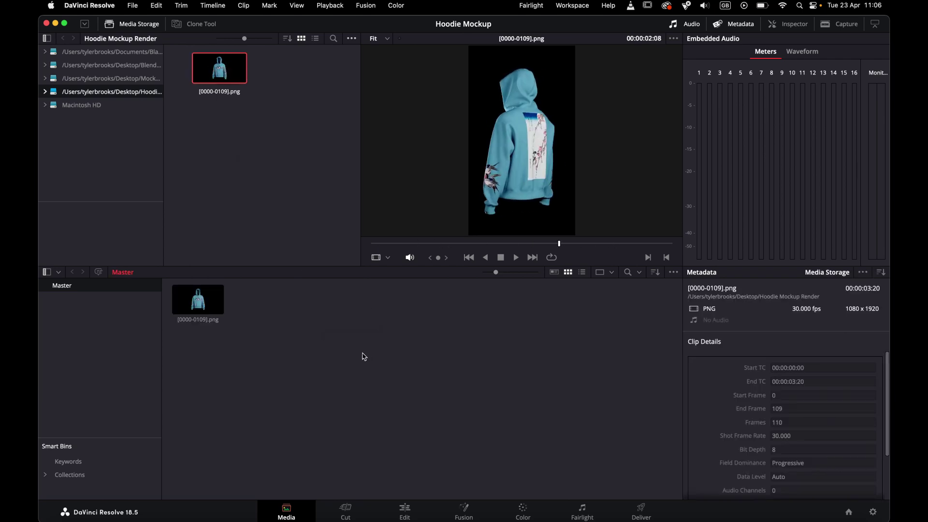
click(405, 509)
drag(172, 82, 410, 362)
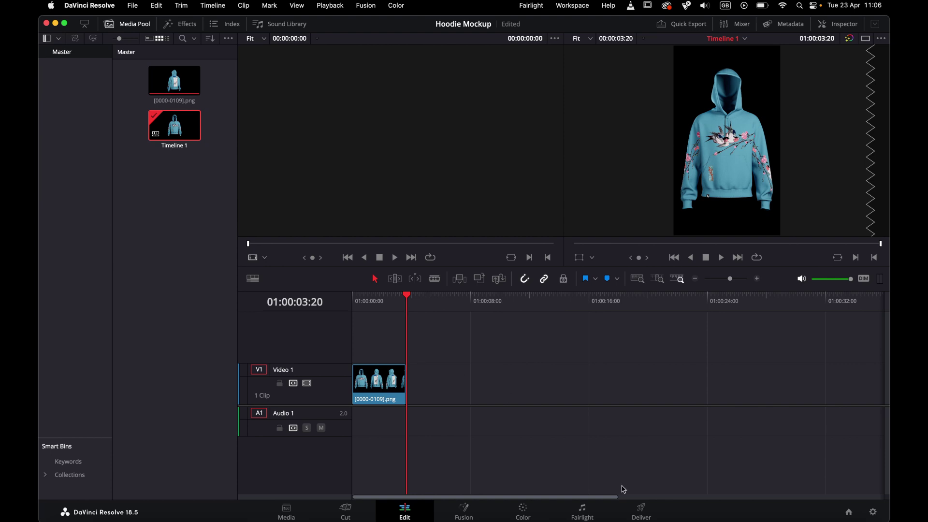
- Open the delivery settings and set the export file to hoodie mockup in the DaVinci Resolve folder
click(647, 509)
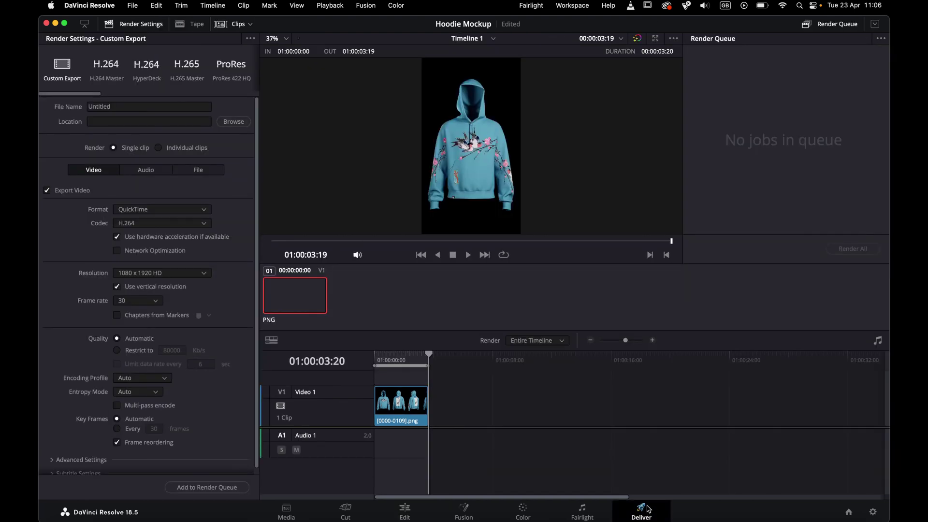
click(230, 123)
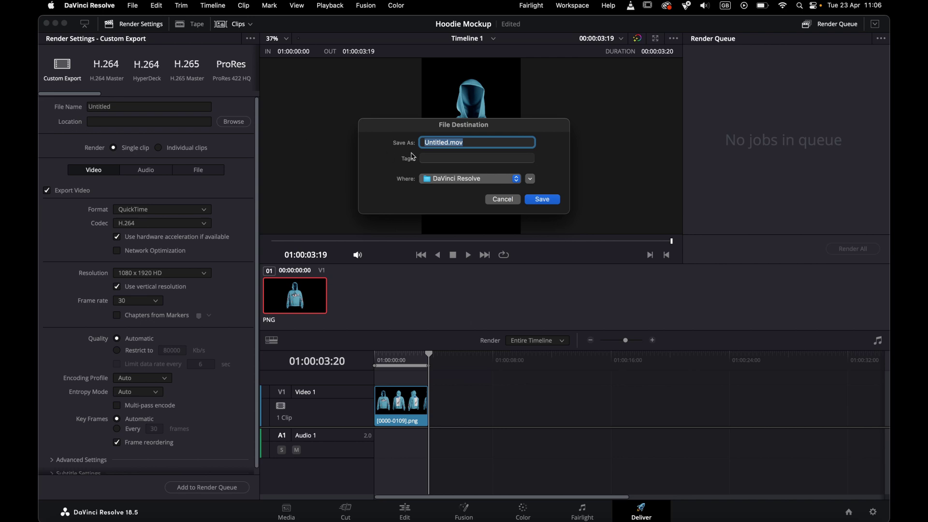
text(hoodie mockup)
click(533, 198)
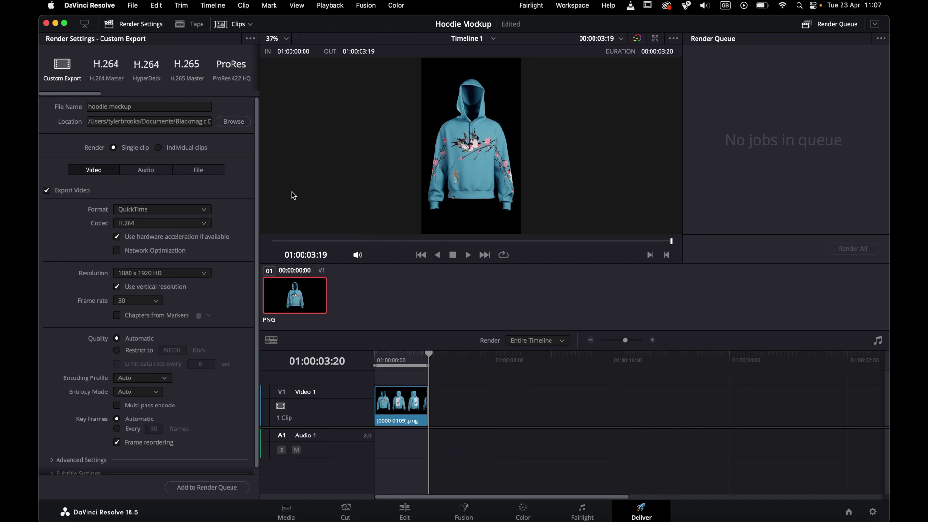
- Set the export codec to GoPro CineForm, type RGB 16-bit with Export Alpha, and queue and render the job
click(206, 224)
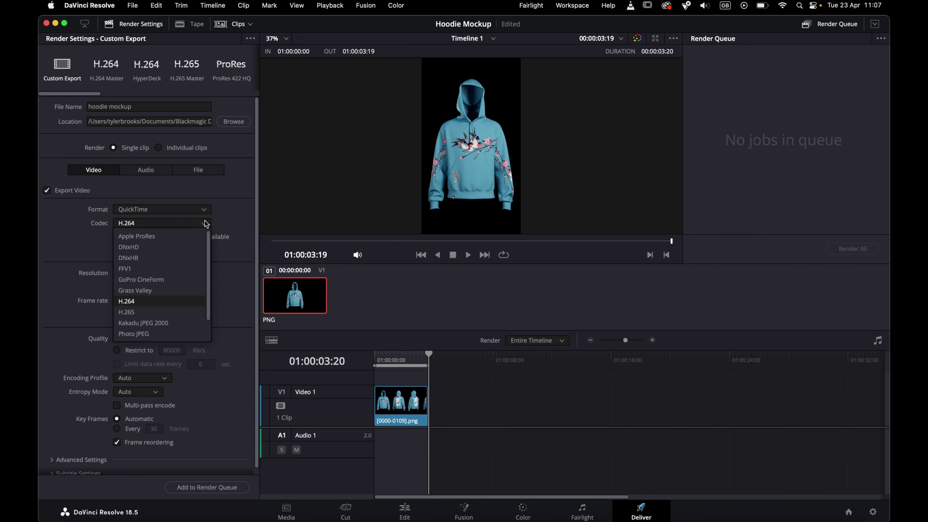
click(169, 279)
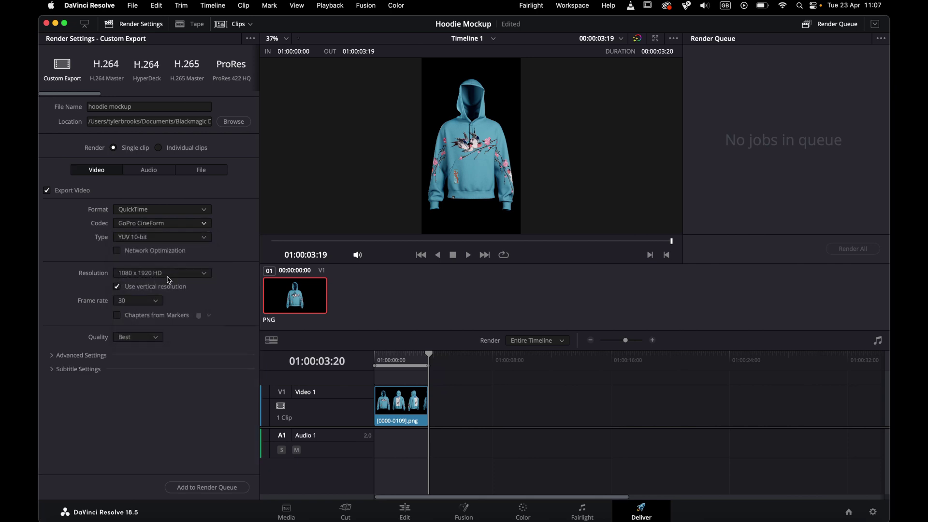
click(202, 237)
click(132, 250)
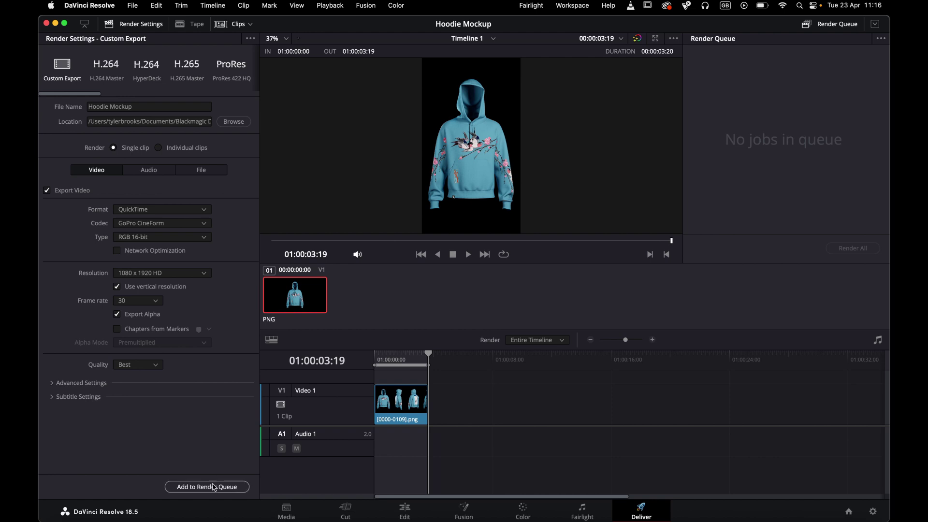
click(203, 487)
click(837, 251)
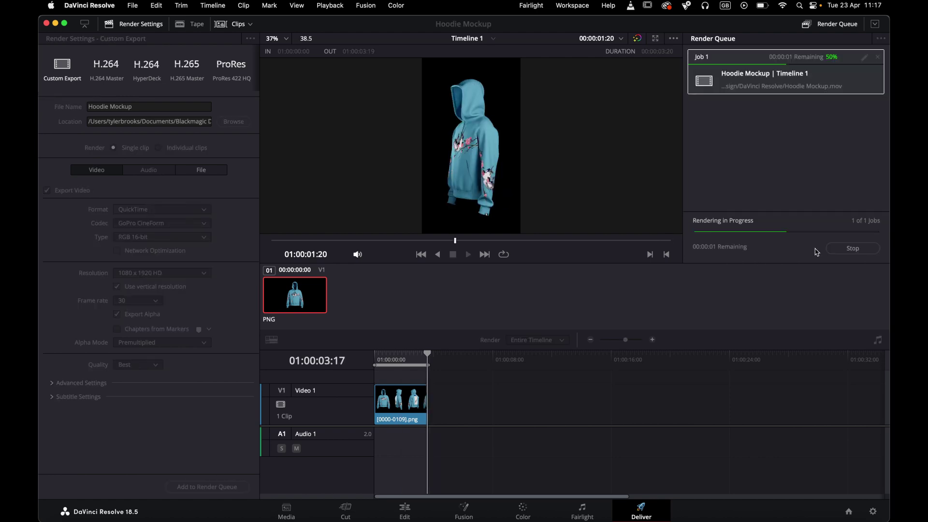